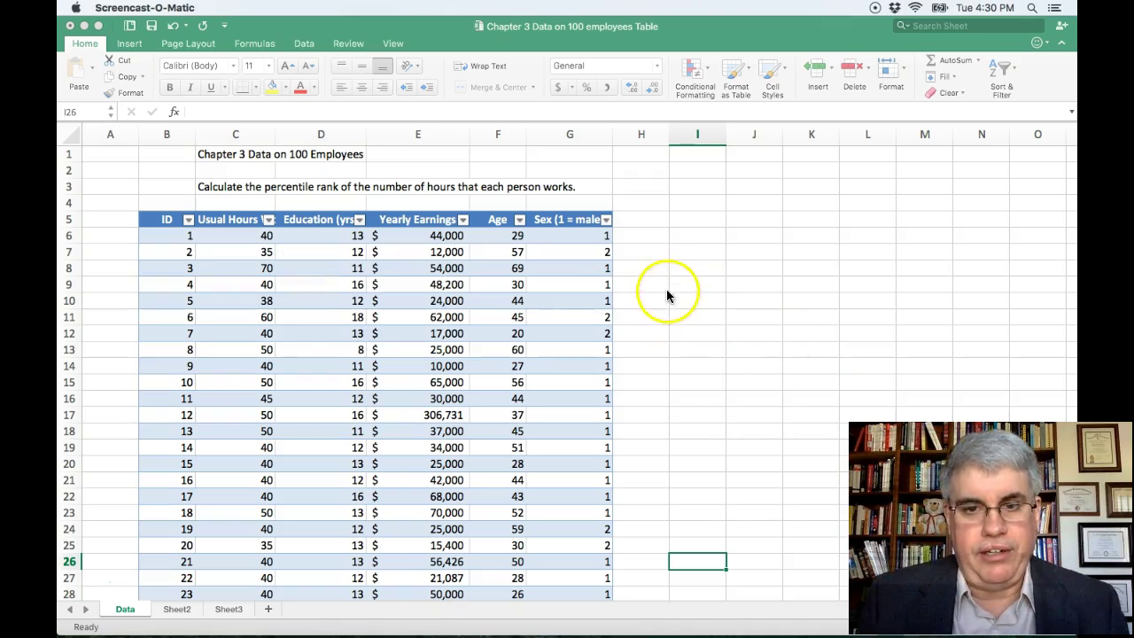
# - Add the column header "Percentile Rank of Hours" in H5 and widen column H for it
pyautogui.click(640, 221)
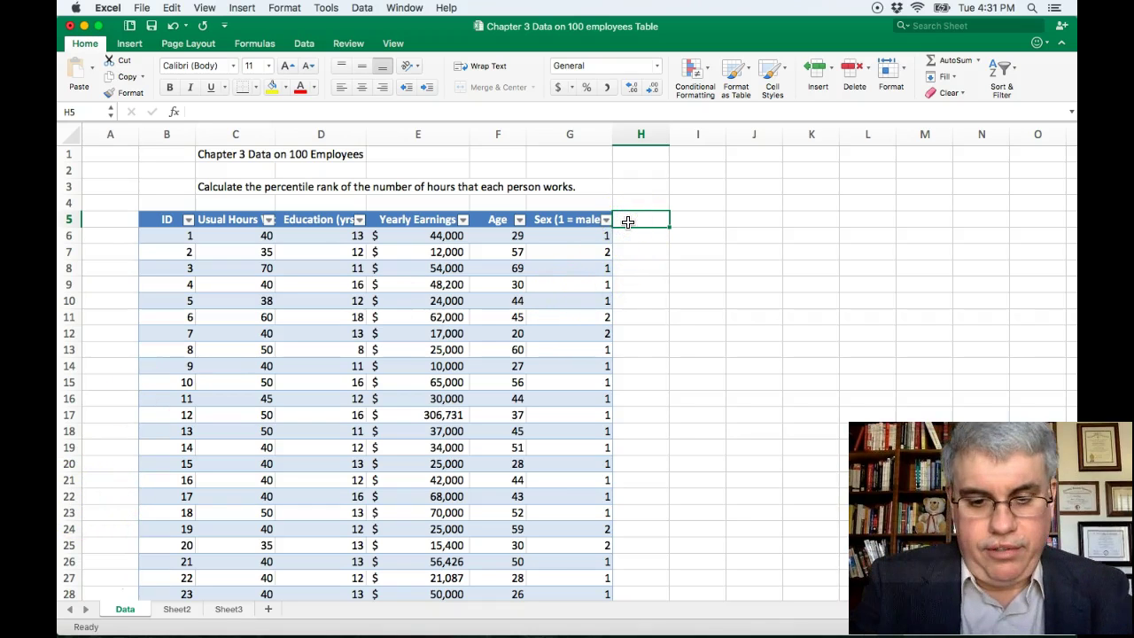
pyautogui.write('Ow')
pyautogui.press('BackSpace')
pyautogui.press('BackSpace')
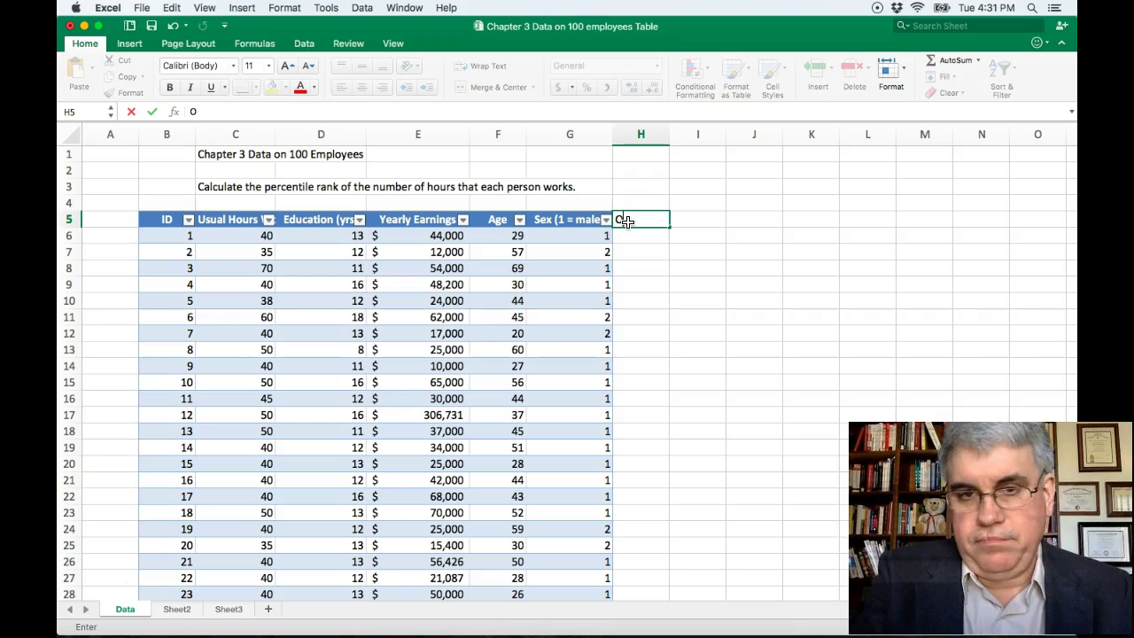
pyautogui.write('Percentile')
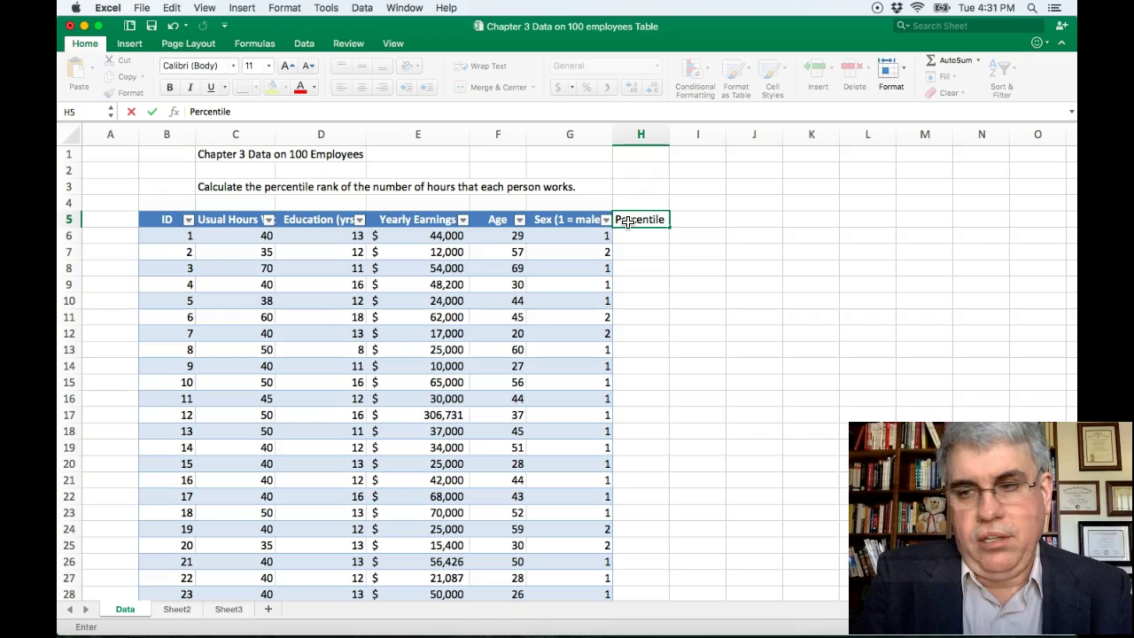
pyautogui.write(' Rank of Hours')
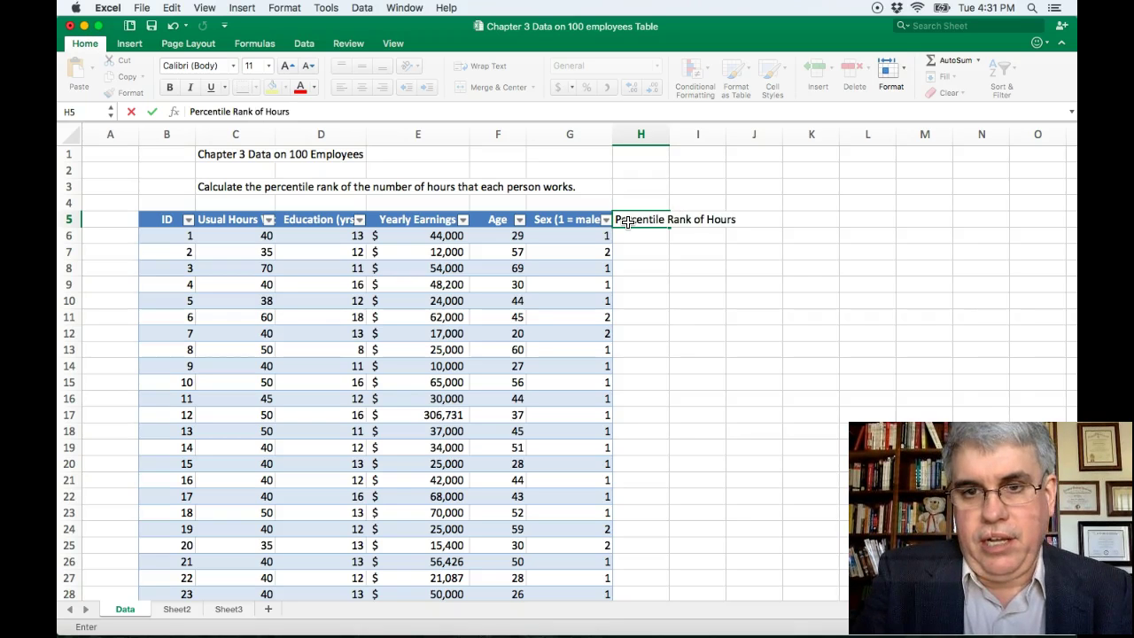
pyautogui.press('Return')
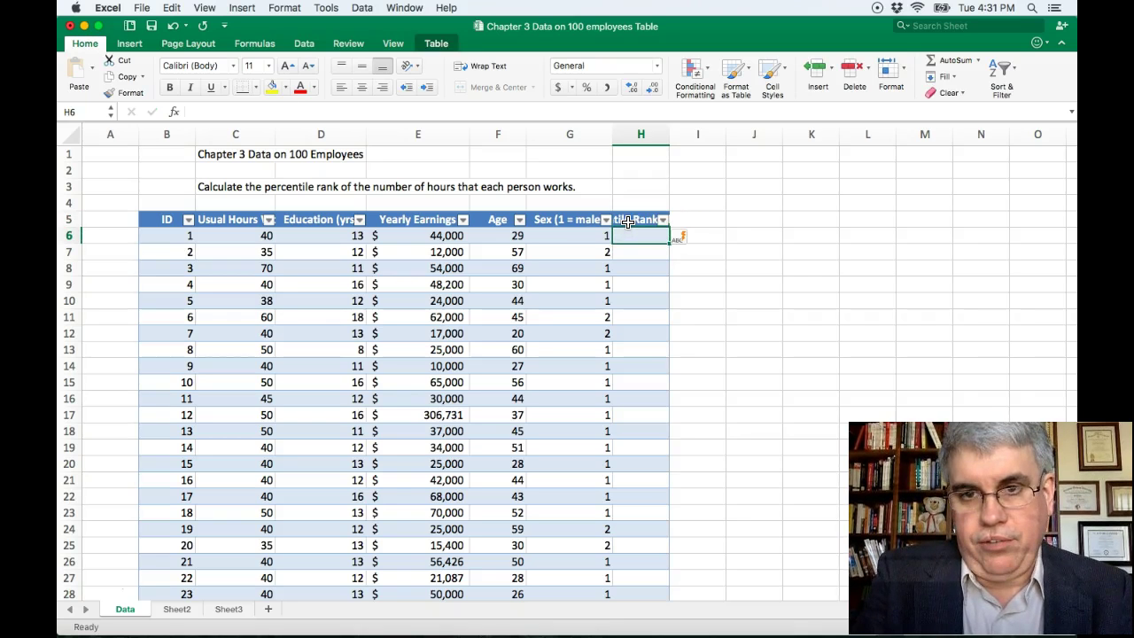
pyautogui.moveTo(669, 134); pyautogui.dragTo(740, 133)
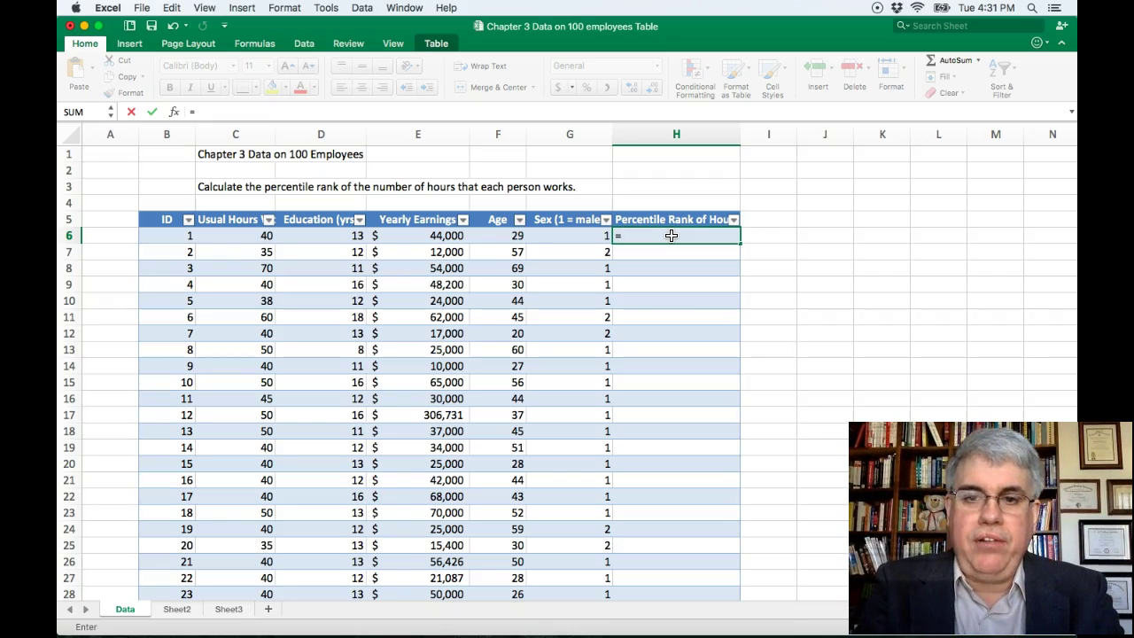
# - Start a formula in H6 with the PERCENTRANK.EXC function
pyautogui.write('pe')
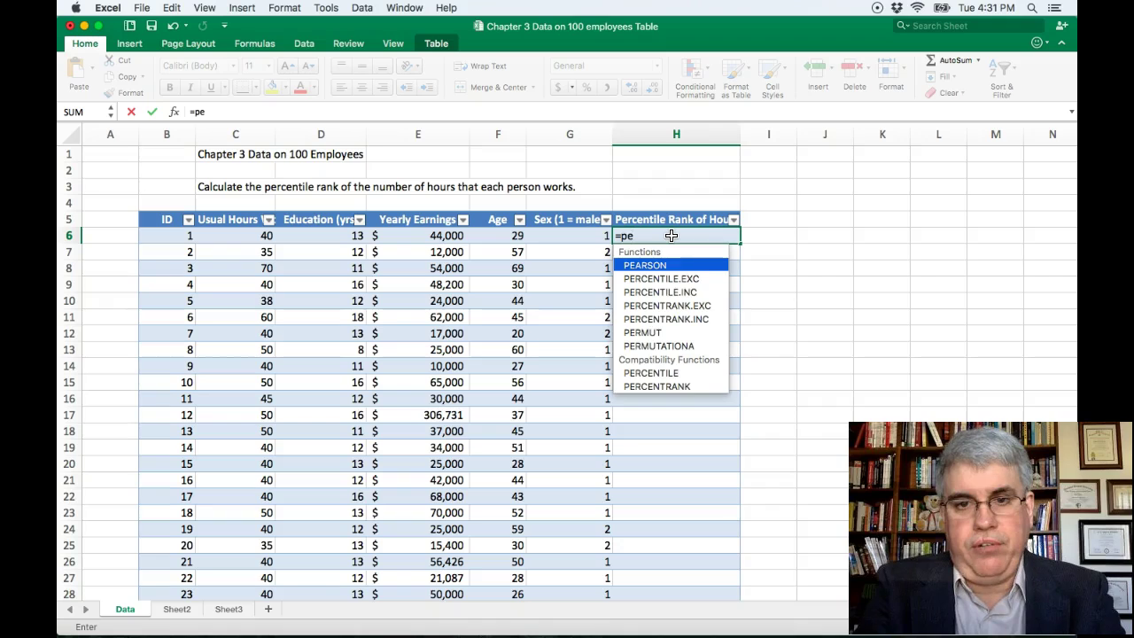
pyautogui.write('rcent')
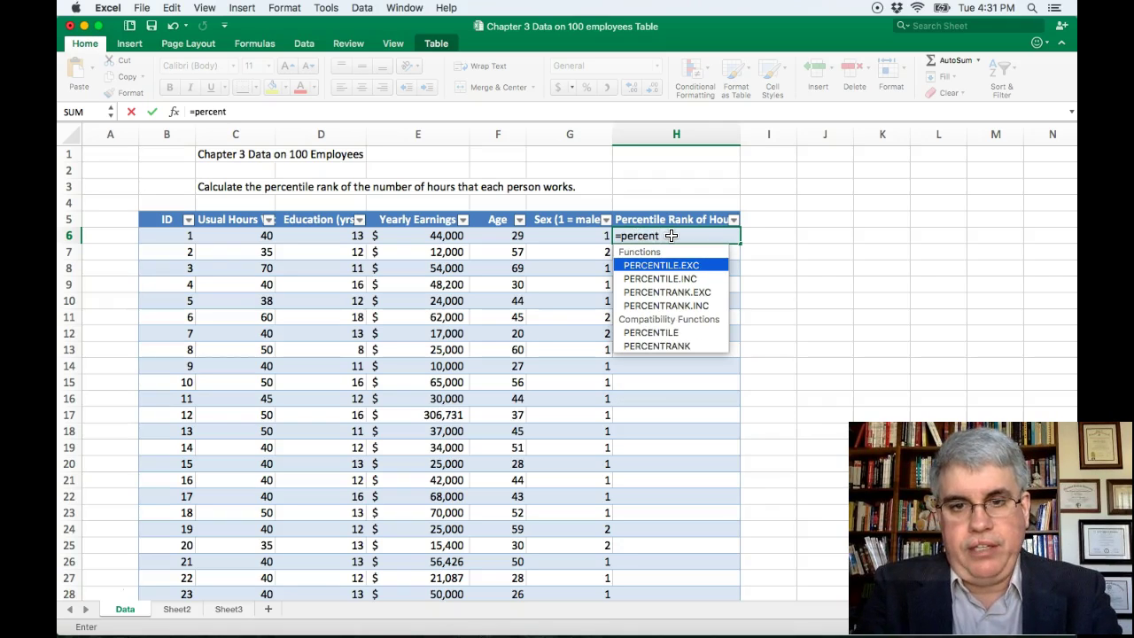
pyautogui.write('rank')
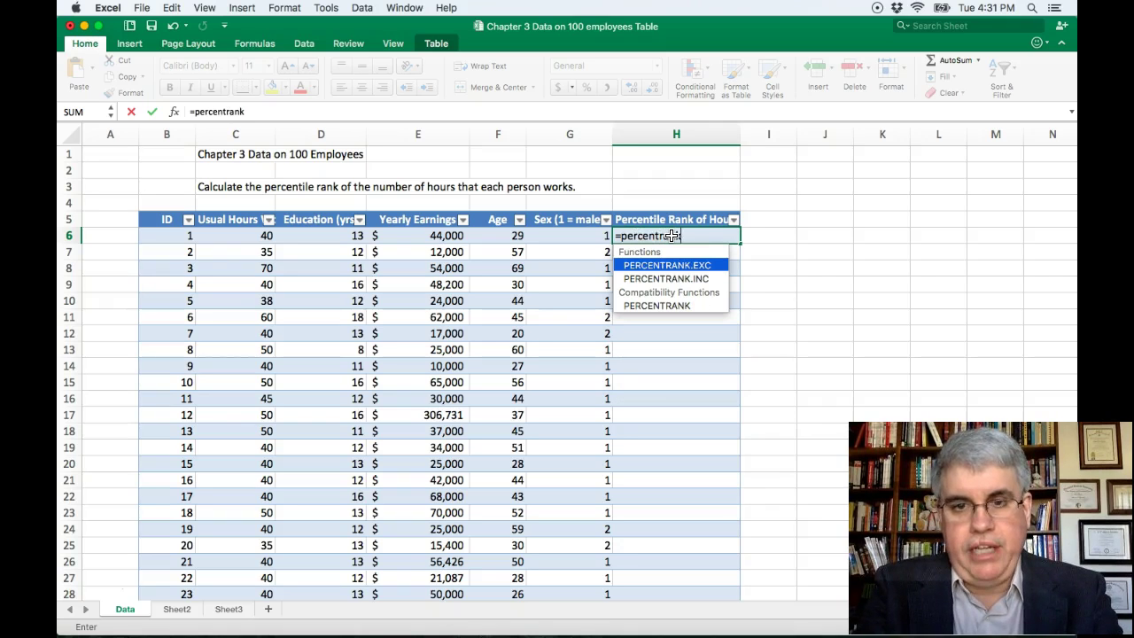
pyautogui.write('.exc')
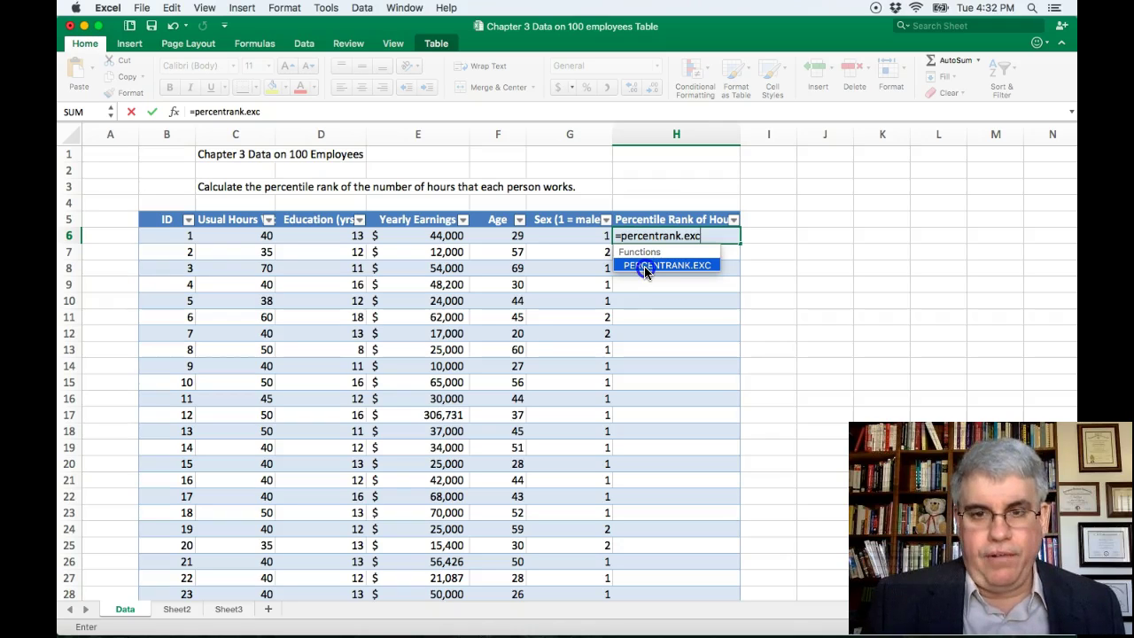
pyautogui.doubleClick(644, 266)
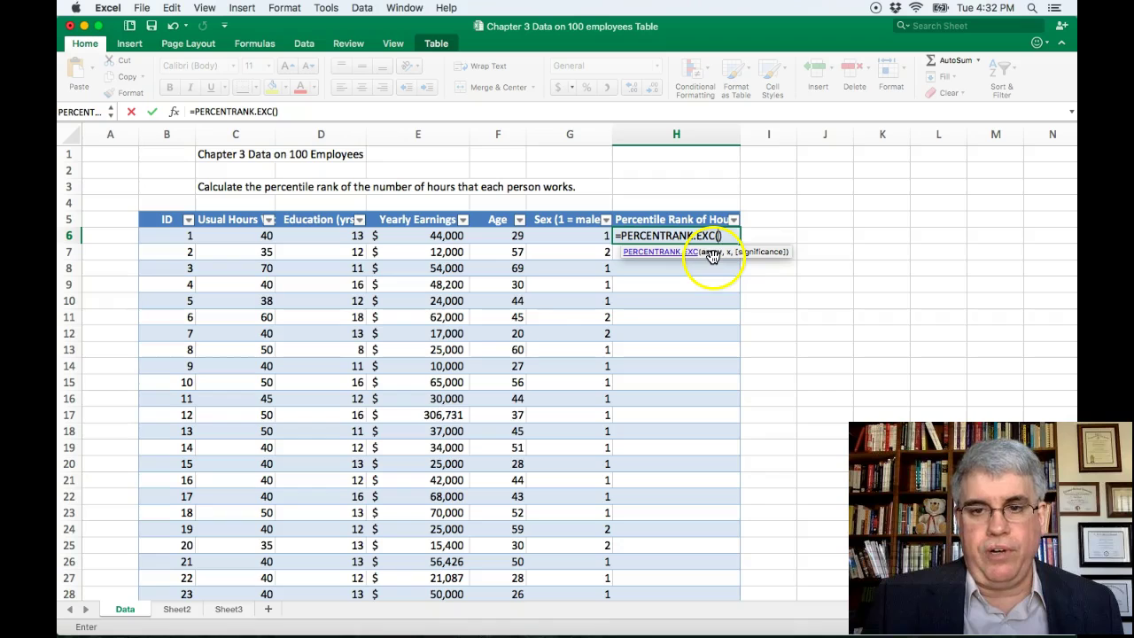
# - Select all the Usual Hours Worked values, C6 through C105, as the array argument of the PERCENTRANK.EXC formula
pyautogui.click(243, 234)
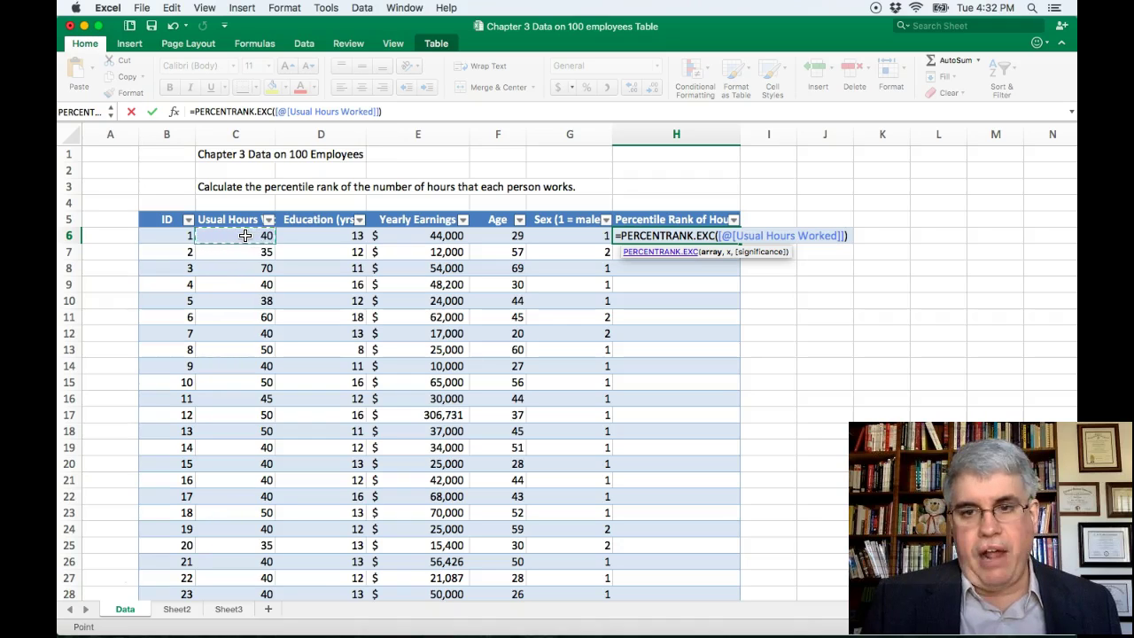
pyautogui.hotkey('shift', 'Down')
pyautogui.hotkey('shift', 'Down')
pyautogui.hotkey('shift', 'Down')
pyautogui.hotkey('shift', 'Down')
pyautogui.hotkey('shift', 'Down')
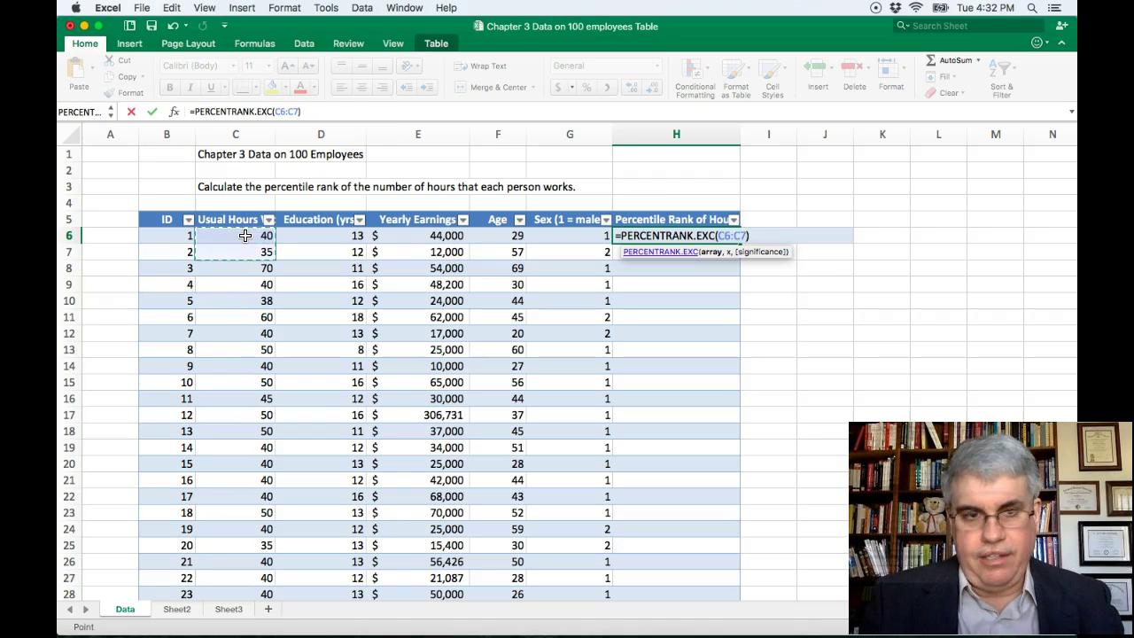
pyautogui.hotkey('shift', 'Down')
pyautogui.hotkey('shift', 'Down')
pyautogui.hotkey('shift', 'Down')
pyautogui.hotkey('shift', 'Down')
pyautogui.hotkey('shift', 'Down')
pyautogui.hotkey('shift', 'Down')
pyautogui.hotkey('shift', 'Down')
pyautogui.hotkey('shift', 'Down')
pyautogui.hotkey('shift', 'Down')
pyautogui.hotkey('shift', 'Down')
pyautogui.hotkey('shift', 'Down')
pyautogui.hotkey('shift', 'Down')
pyautogui.hotkey('shift', 'Down')
pyautogui.hotkey('shift', 'Down')
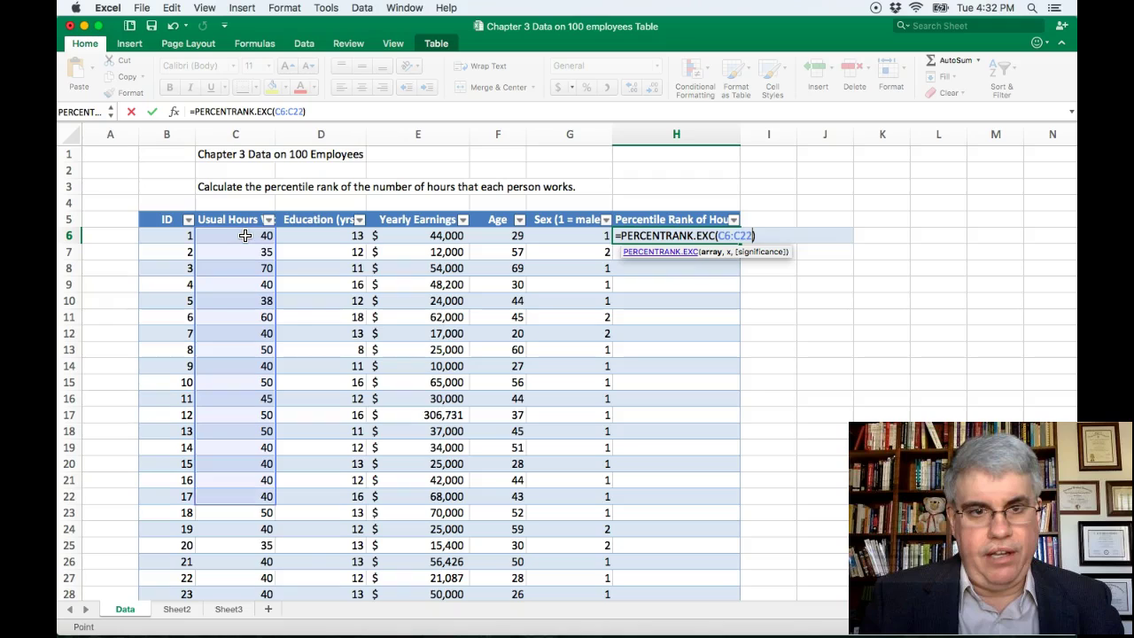
pyautogui.hotkey('shift', 'Down')
pyautogui.hotkey('shift', 'Down')
pyautogui.hotkey('shift', 'Down')
pyautogui.hotkey('shift', 'Down')
pyautogui.hotkey('shift', 'Down')
pyautogui.hotkey('shift', 'Down')
pyautogui.hotkey('shift', 'Down')
pyautogui.hotkey('shift', 'Down')
pyautogui.hotkey('shift', 'Down')
pyautogui.hotkey('shift', 'Down')
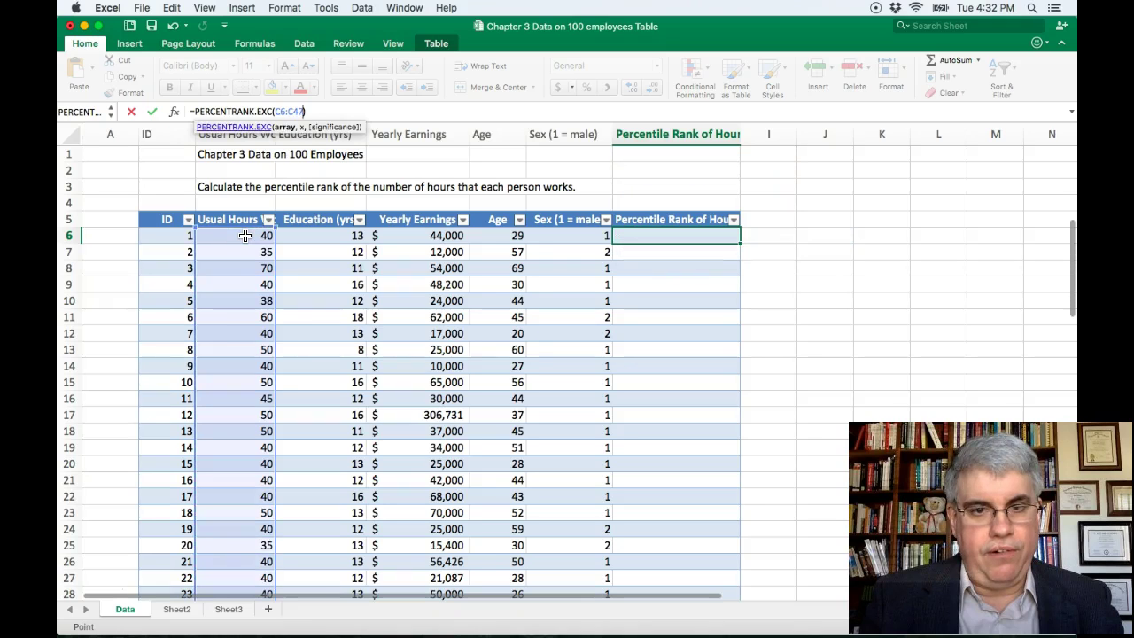
pyautogui.hotkey('shift', 'Down')
pyautogui.hotkey('shift', 'Down')
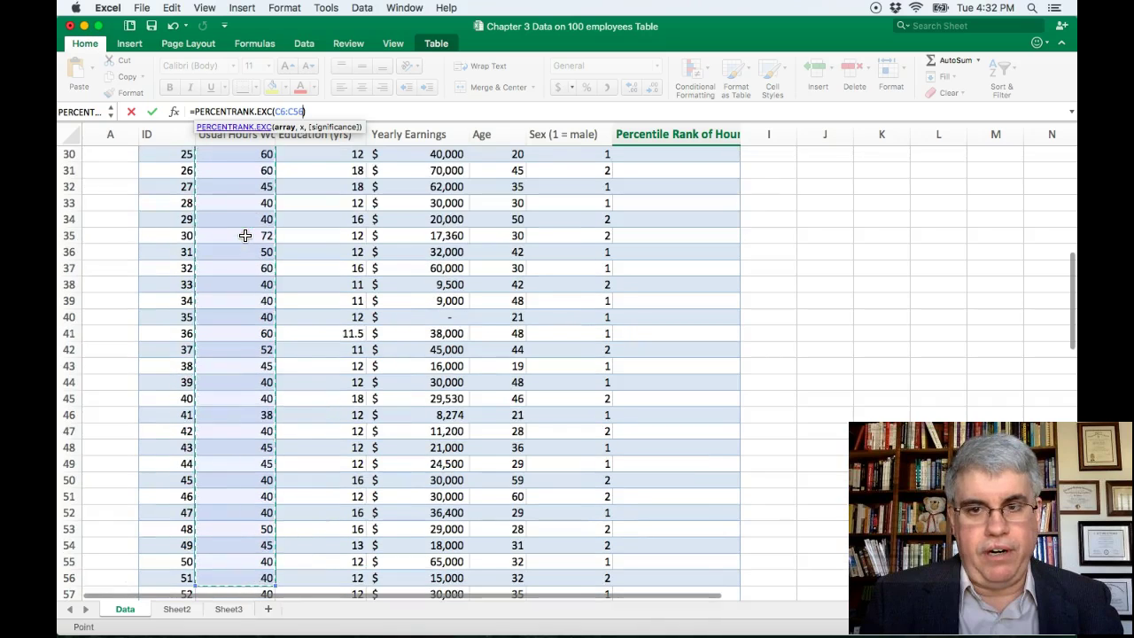
pyautogui.scroll(1, 292, 243)
pyautogui.scroll(-7, 301, 229)
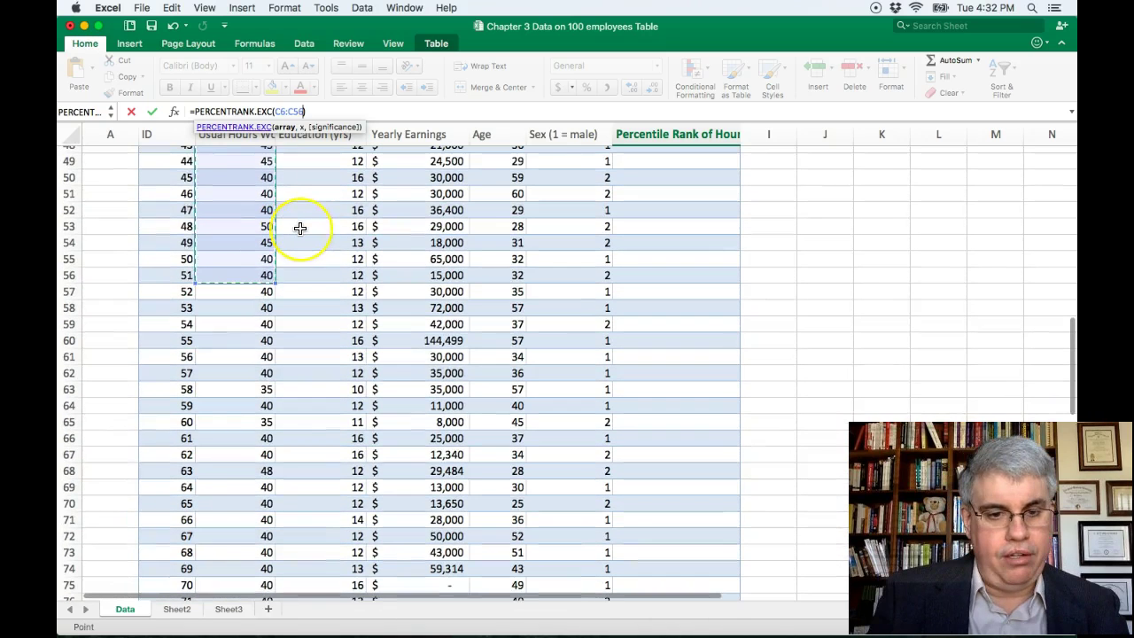
pyautogui.hotkey('shift', 'Down')
pyautogui.hotkey('shift', 'Down')
pyautogui.hotkey('shift', 'Down')
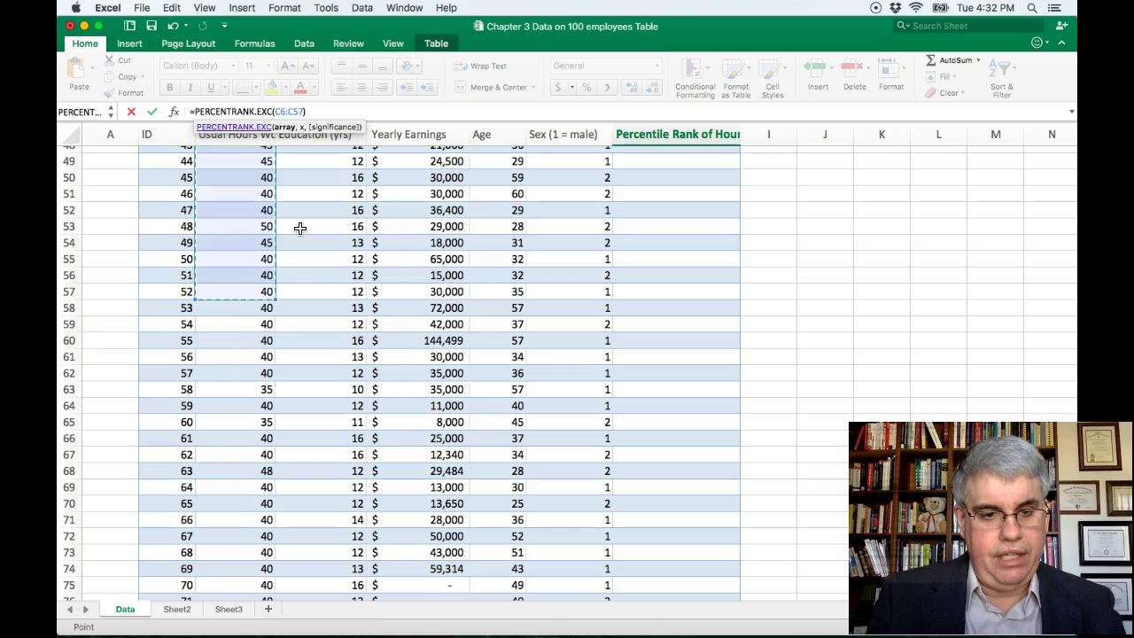
pyautogui.hotkey('shift', 'Down')
pyautogui.hotkey('shift', 'Down')
pyautogui.hotkey('shift', 'Down')
pyautogui.hotkey('shift', 'Down')
pyautogui.hotkey('shift', 'Down')
pyautogui.hotkey('shift', 'Down')
pyautogui.hotkey('shift', 'Down')
pyautogui.hotkey('shift', 'Down')
pyautogui.hotkey('shift', 'Down')
pyautogui.hotkey('shift', 'Down')
pyautogui.hotkey('shift', 'Down')
pyautogui.hotkey('shift', 'Down')
pyautogui.hotkey('shift', 'Down')
pyautogui.hotkey('shift', 'Down')
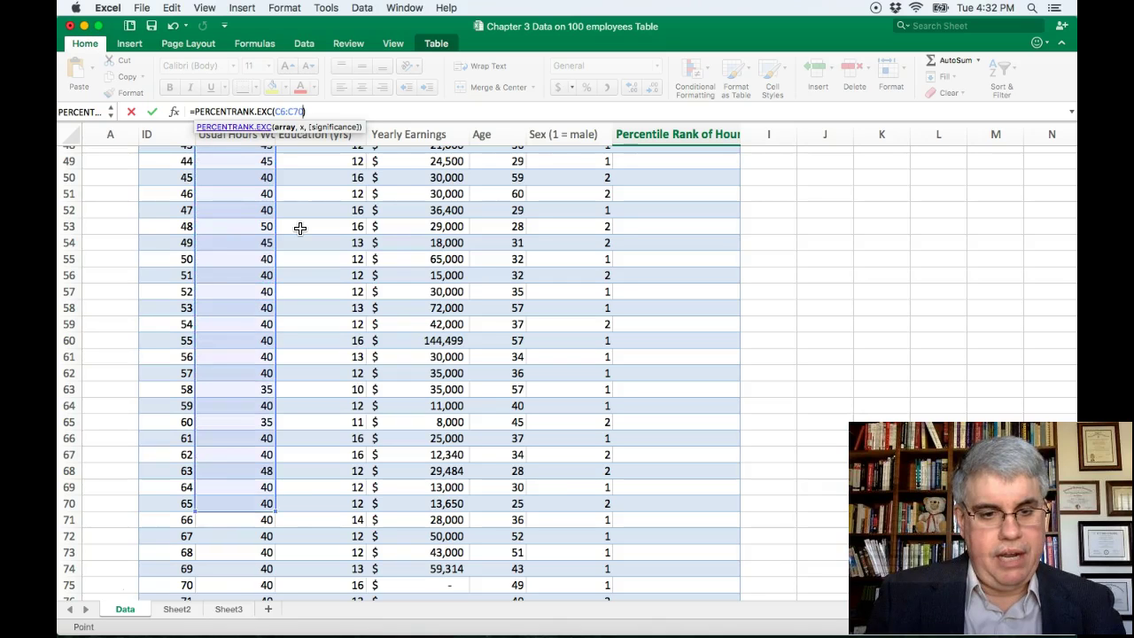
pyautogui.hotkey('shift', 'Down')
pyautogui.hotkey('shift', 'Down')
pyautogui.hotkey('shift', 'Down')
pyautogui.hotkey('shift', 'Down')
pyautogui.hotkey('shift', 'Down')
pyautogui.hotkey('shift', 'Down')
pyautogui.hotkey('shift', 'Down')
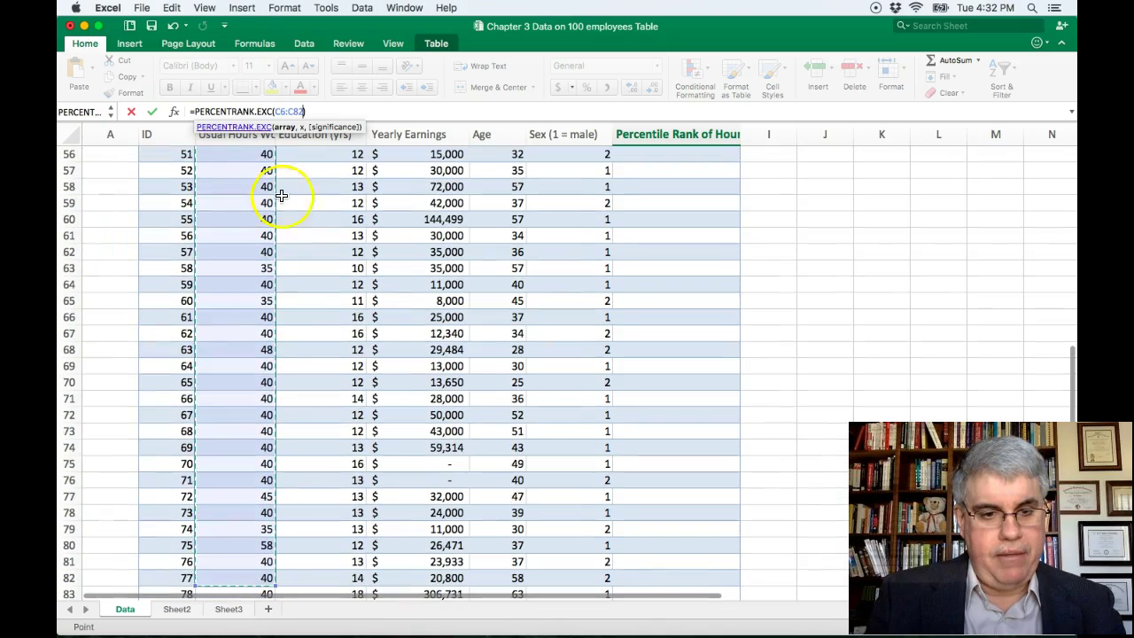
pyautogui.scroll(3, 332, 241)
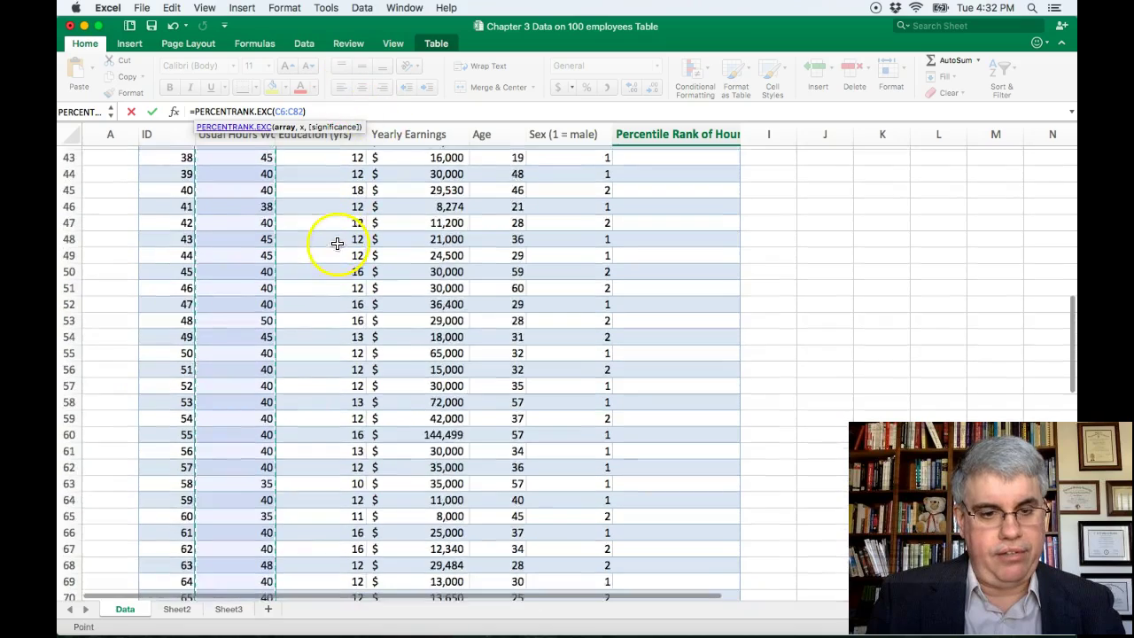
pyautogui.scroll(-11, 332, 241)
pyautogui.scroll(-2, 341, 226)
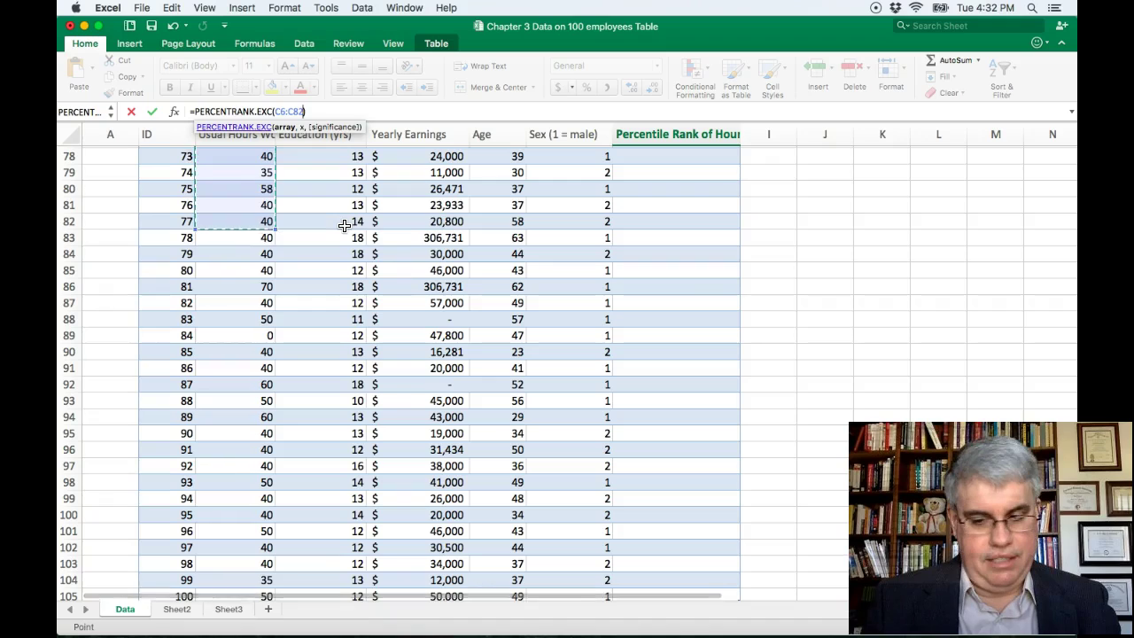
pyautogui.hotkey('shift', 'Down')
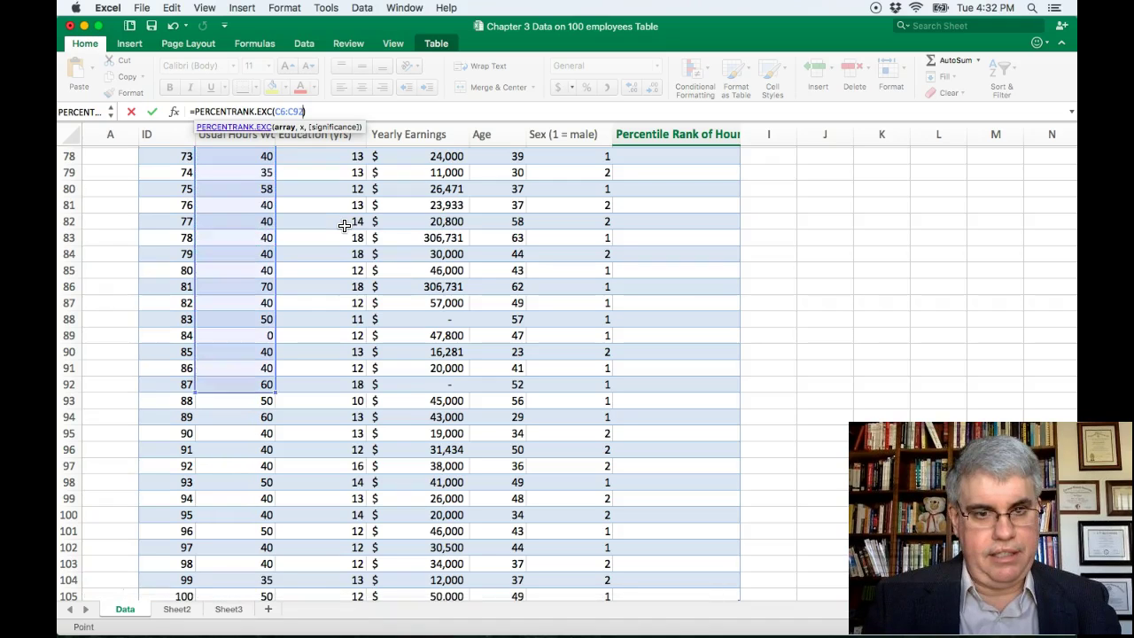
pyautogui.hotkey('shift', 'Down')
pyautogui.hotkey('shift', 'Down')
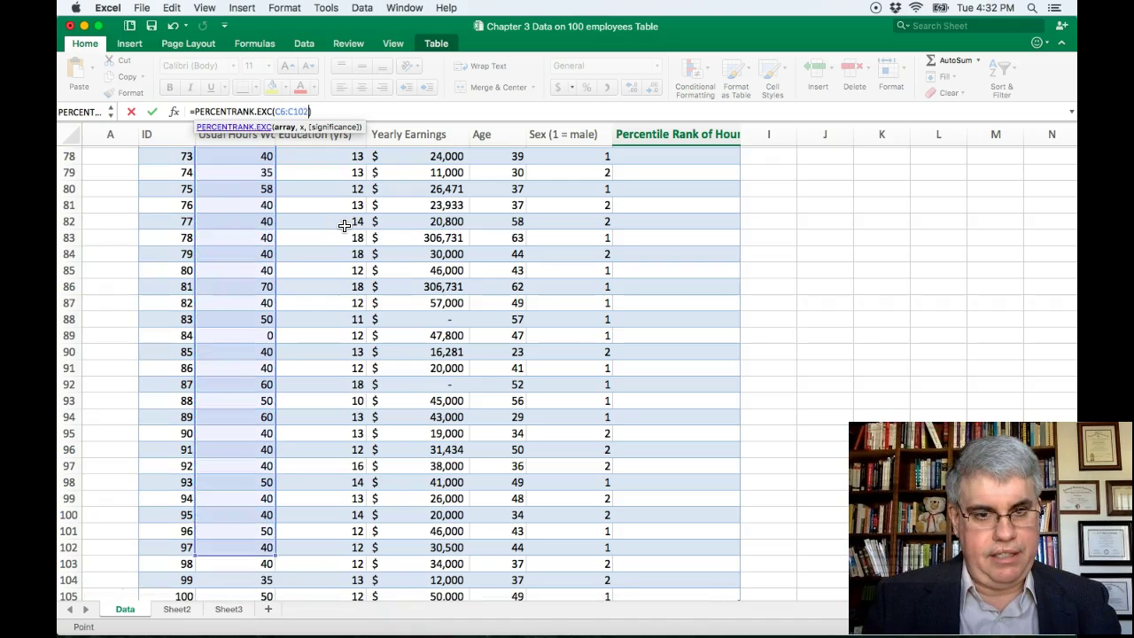
pyautogui.scroll(-3, 343, 226)
pyautogui.hotkey('shift', 'Down')
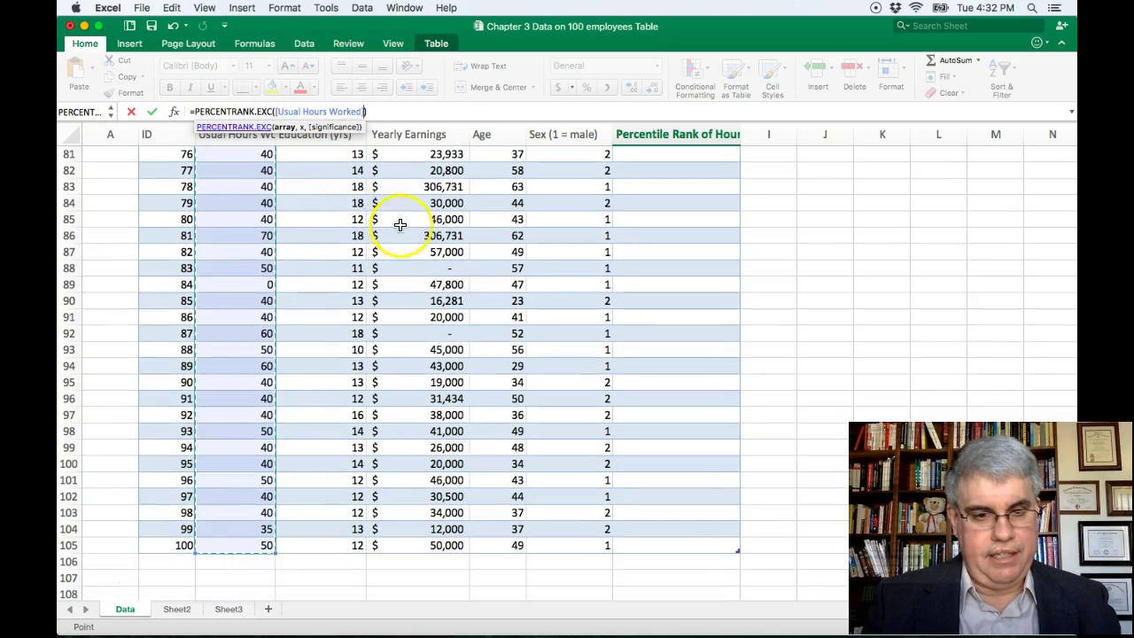
pyautogui.scroll(-1, 550, 277)
pyautogui.scroll(-4, 550, 277)
pyautogui.scroll(15, 536, 279)
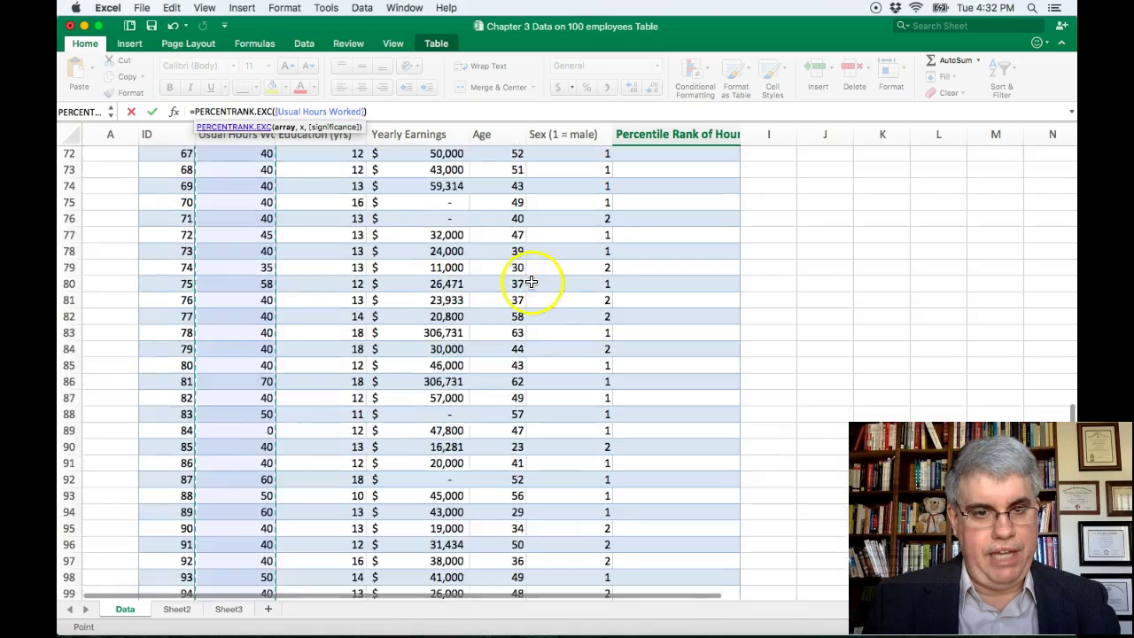
pyautogui.scroll(20, 530, 280)
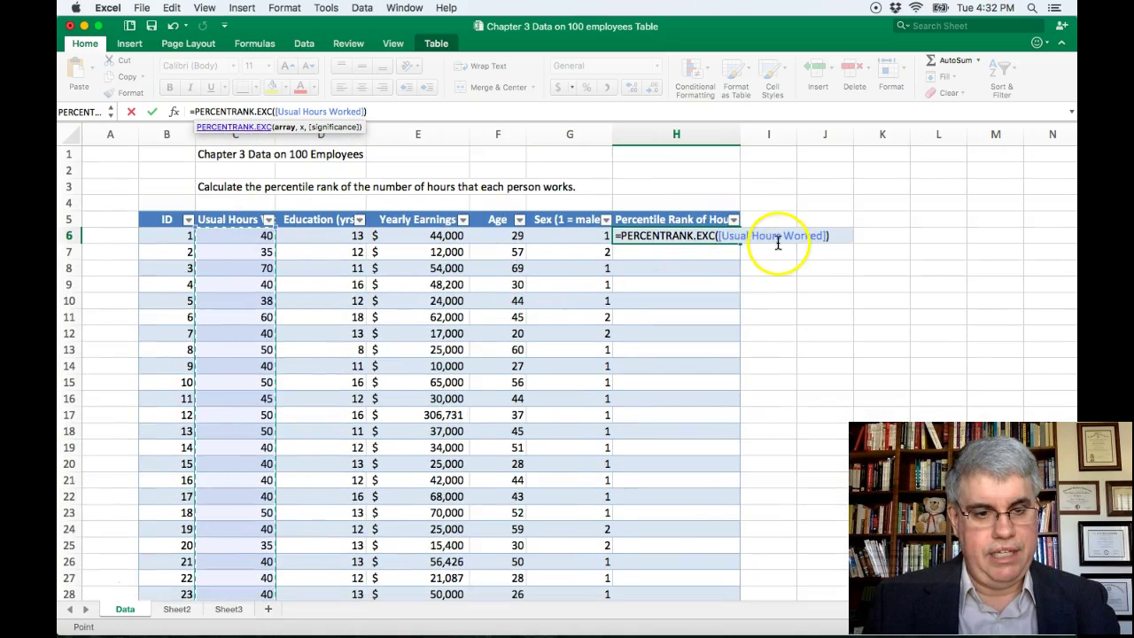
# - Replace the column-name reference in the H6 formula's array argument with the cell range c6..c105
pyautogui.click(804, 235)
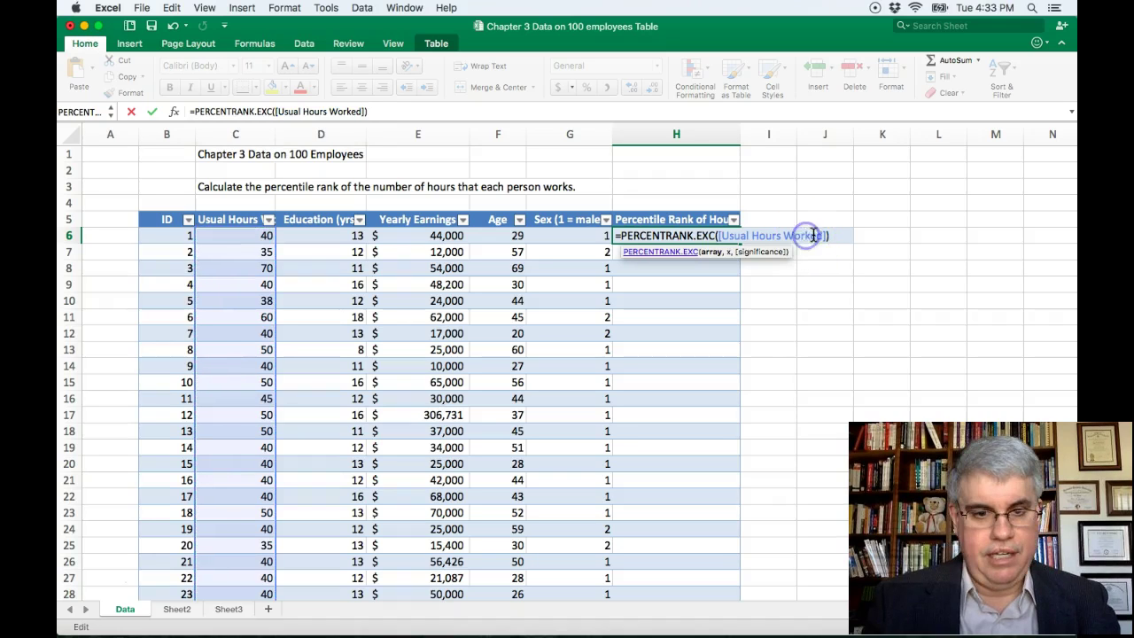
pyautogui.click(808, 236)
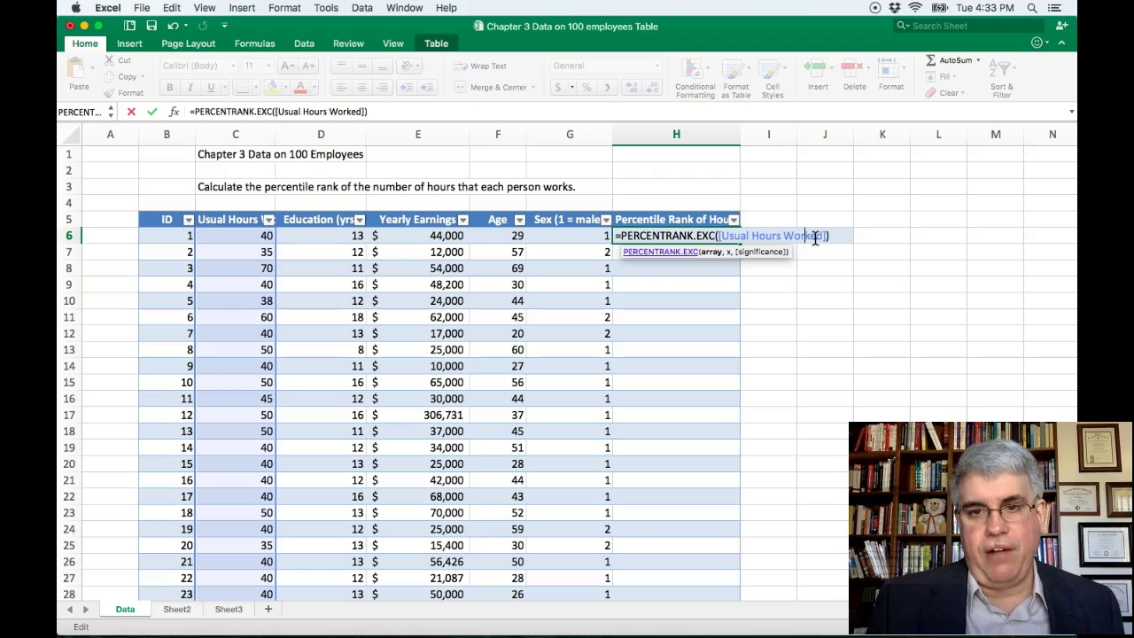
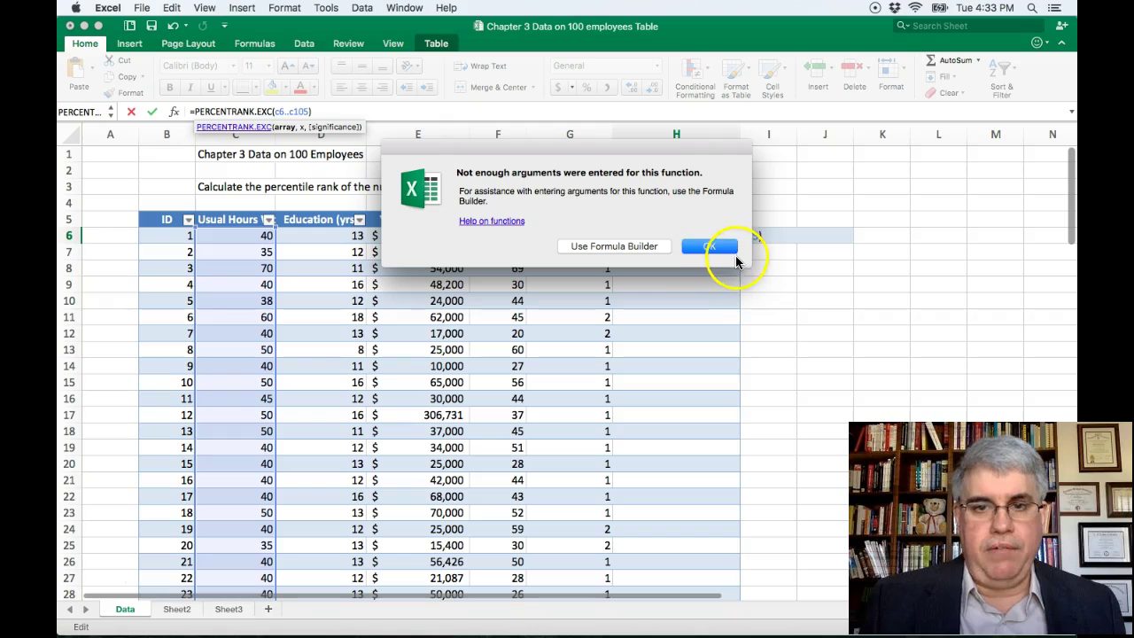
pyautogui.click(705, 248)
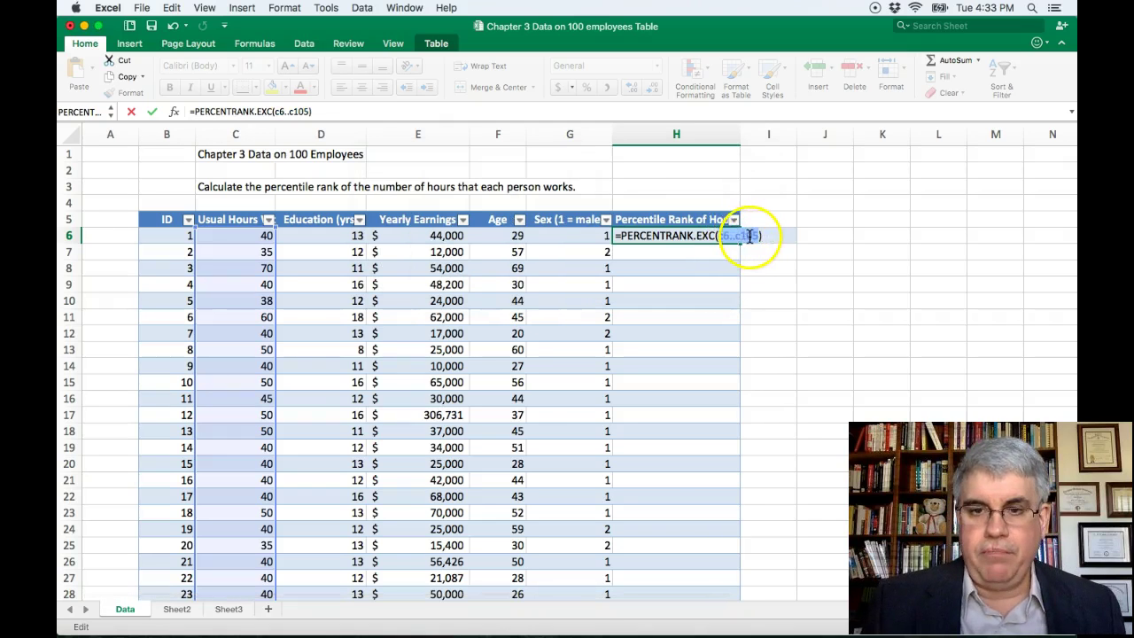
# - Make the array range in the H6 formula absolute, as $c$6..$c$105
pyautogui.click(724, 236)
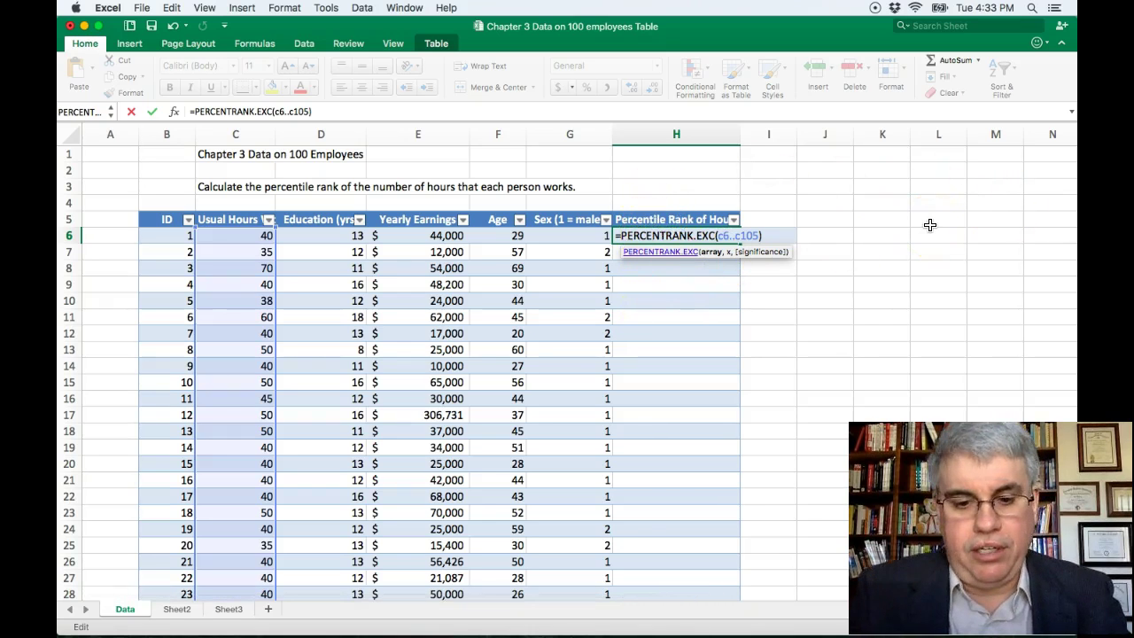
pyautogui.write('$c')
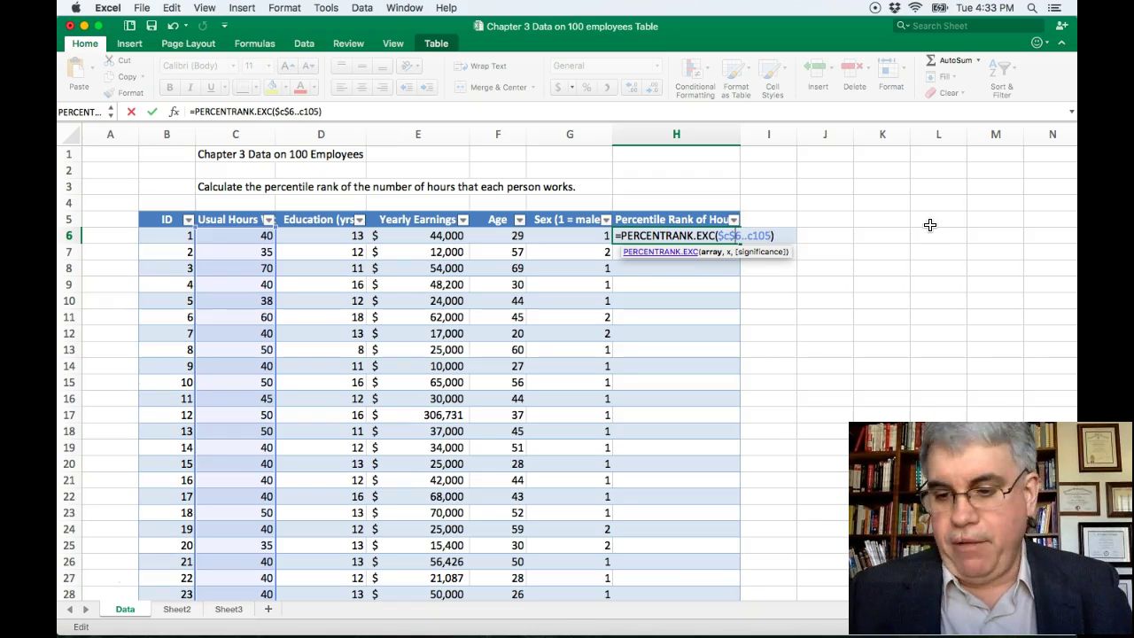
pyautogui.write('$c$')
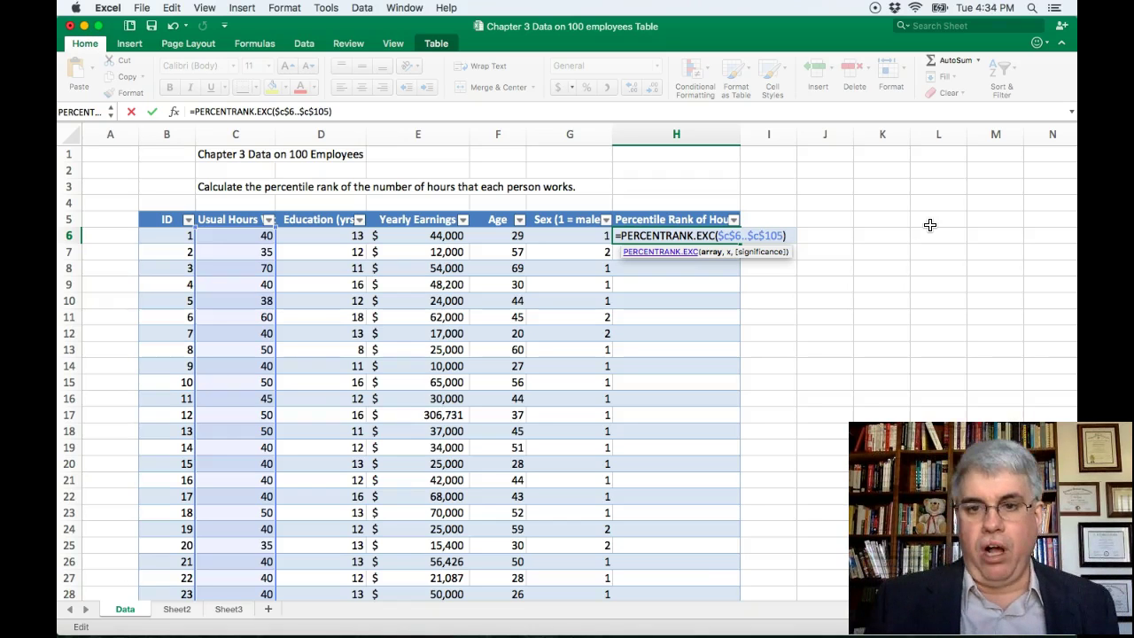
pyautogui.click(763, 236)
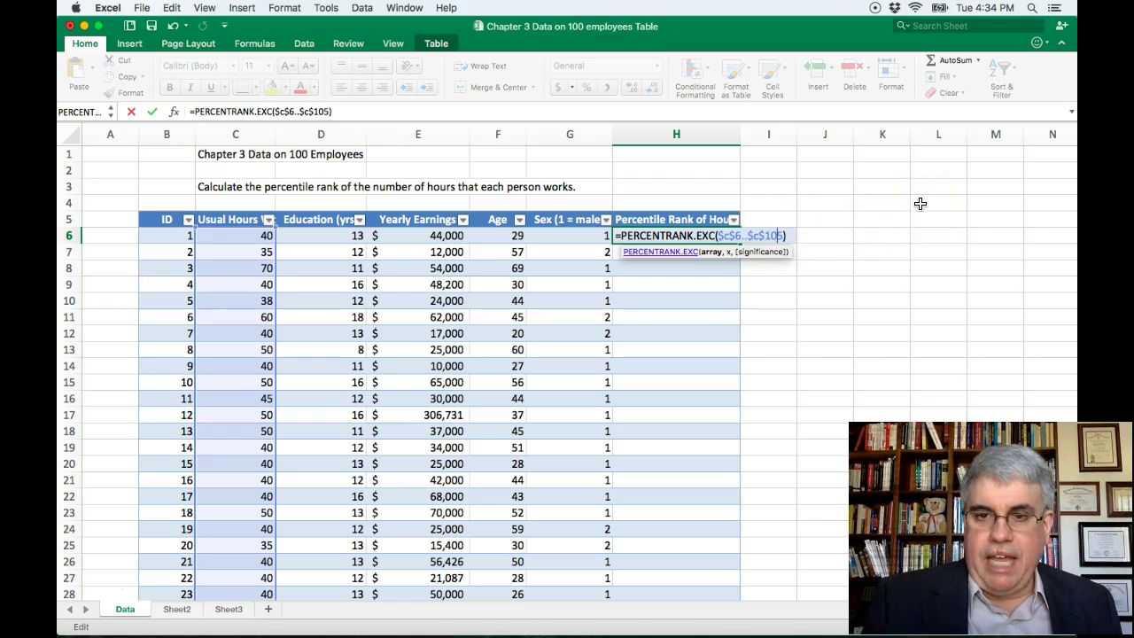
# - Add a second argument to the H6 formula that references the first employee's Usual Hours Worked value in C6
pyautogui.press('Right')
pyautogui.press('Right')
pyautogui.press('Right')
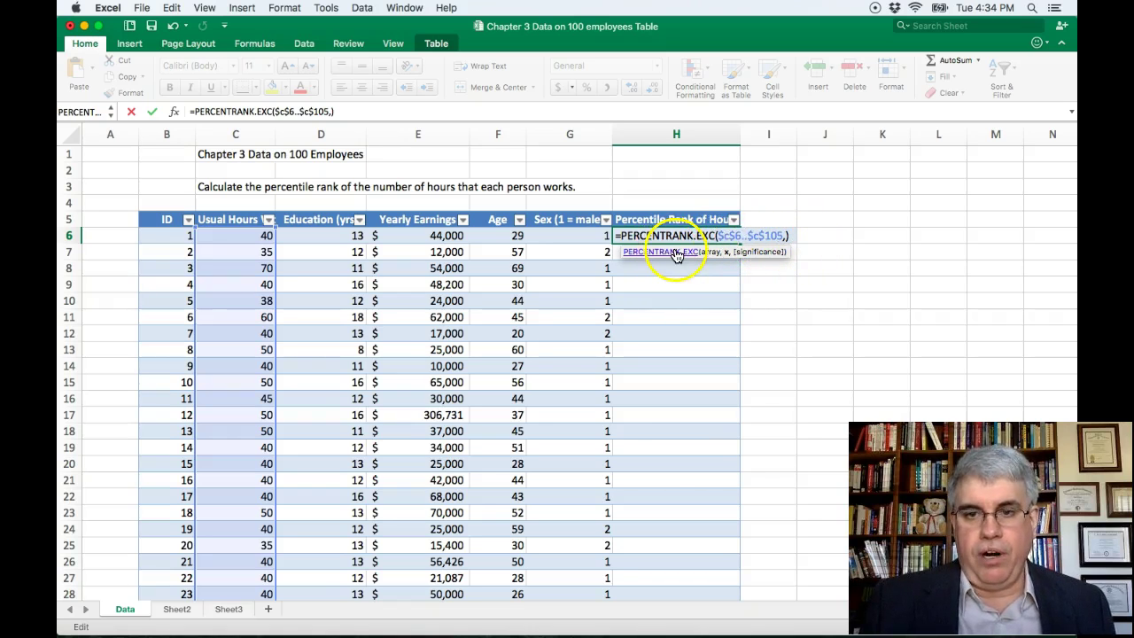
pyautogui.write(',')
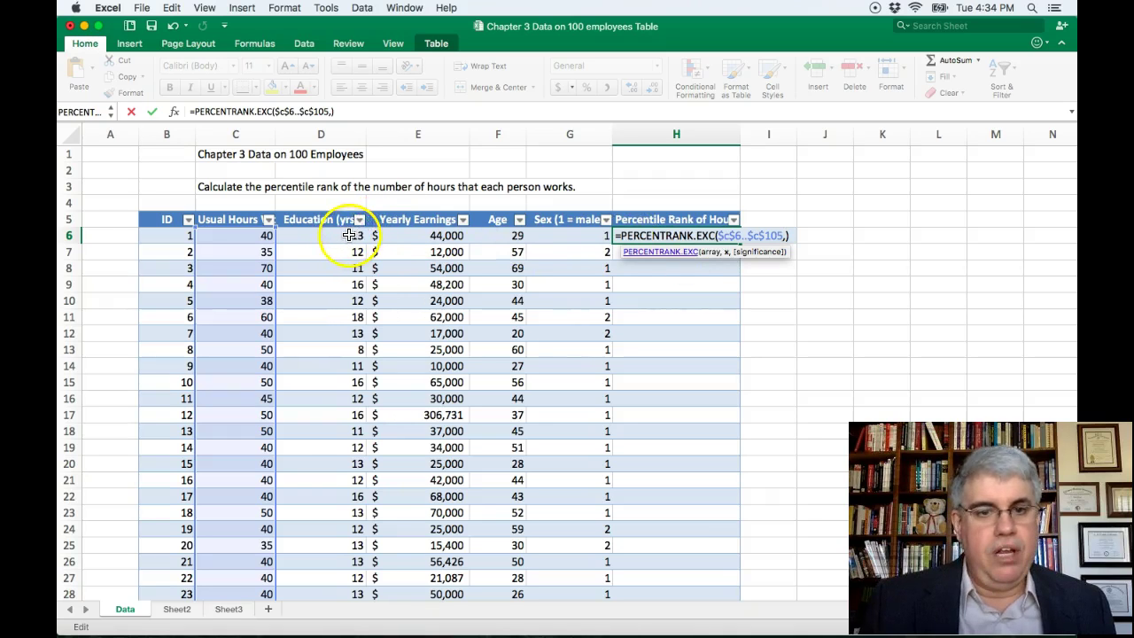
pyautogui.write(',')
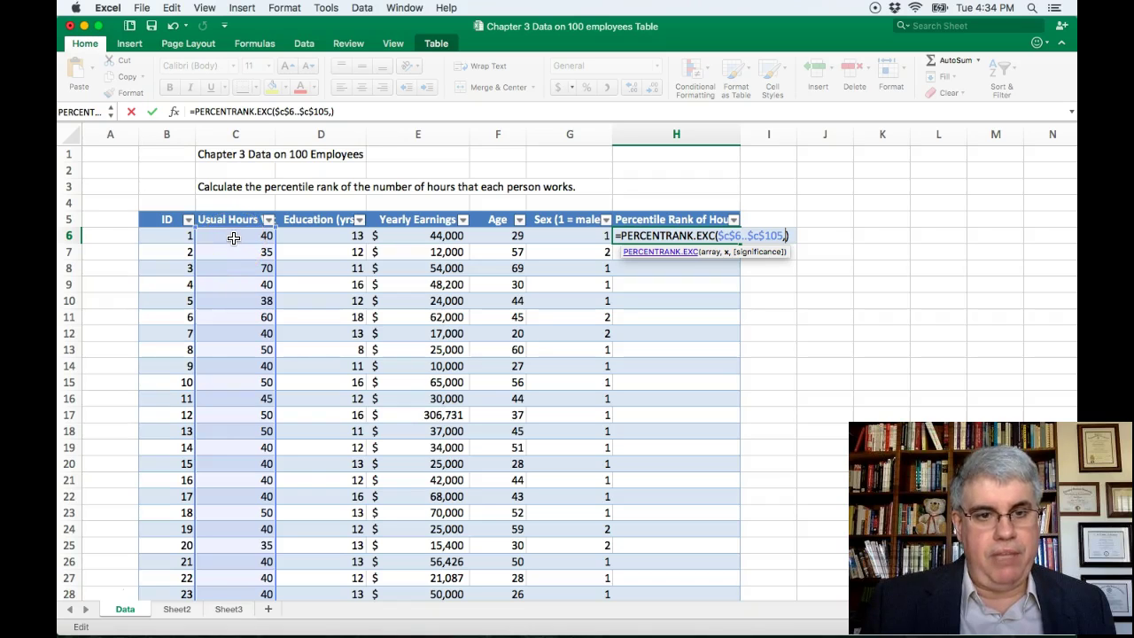
pyautogui.click(234, 237)
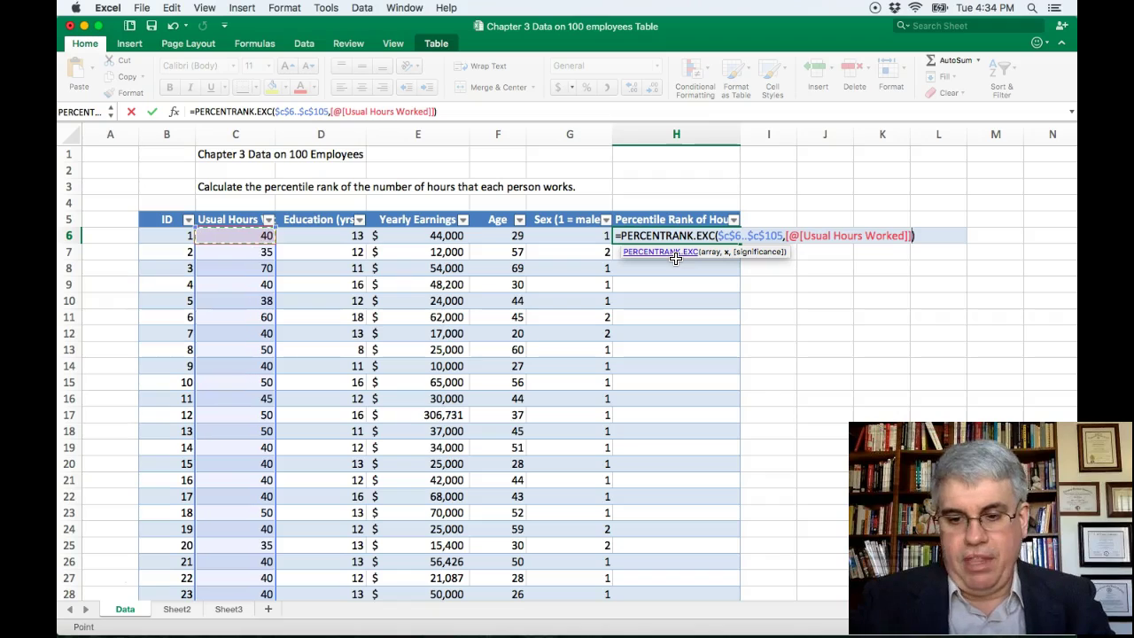
# - Replace the column-name reference in the H6 formula's x argument with c6, set the significance to 4, and enter the formula
pyautogui.press('BackSpace')
pyautogui.press('BackSpace')
pyautogui.press('BackSpace')
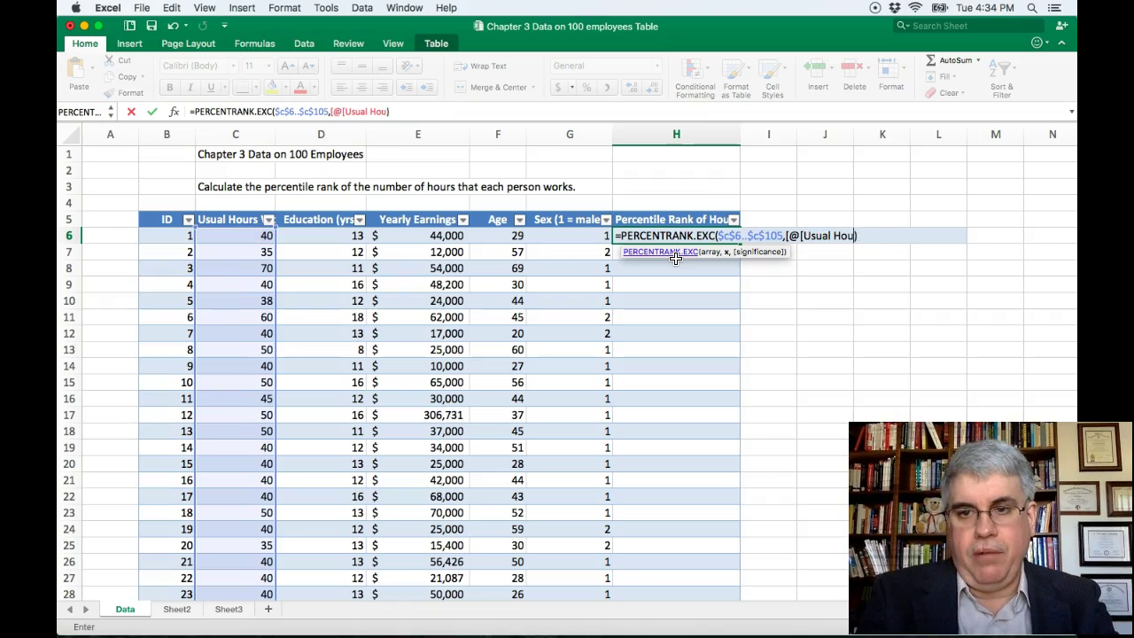
pyautogui.press('BackSpace')
pyautogui.press('BackSpace')
pyautogui.press('BackSpace')
pyautogui.press('BackSpace')
pyautogui.press('BackSpace')
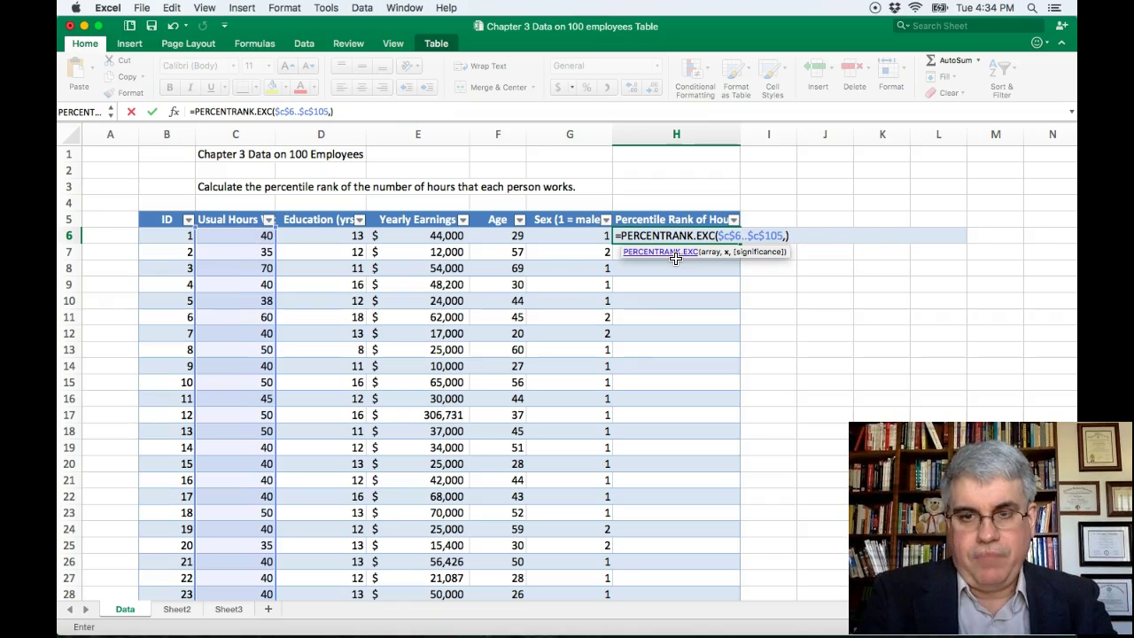
pyautogui.write('c')
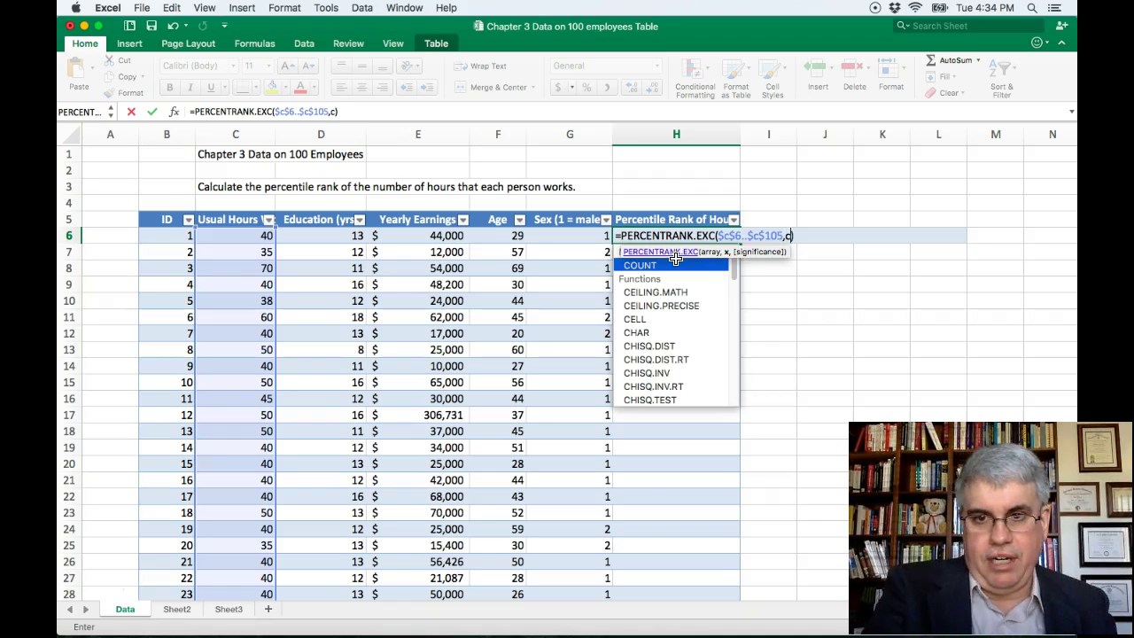
pyautogui.write('6,4')
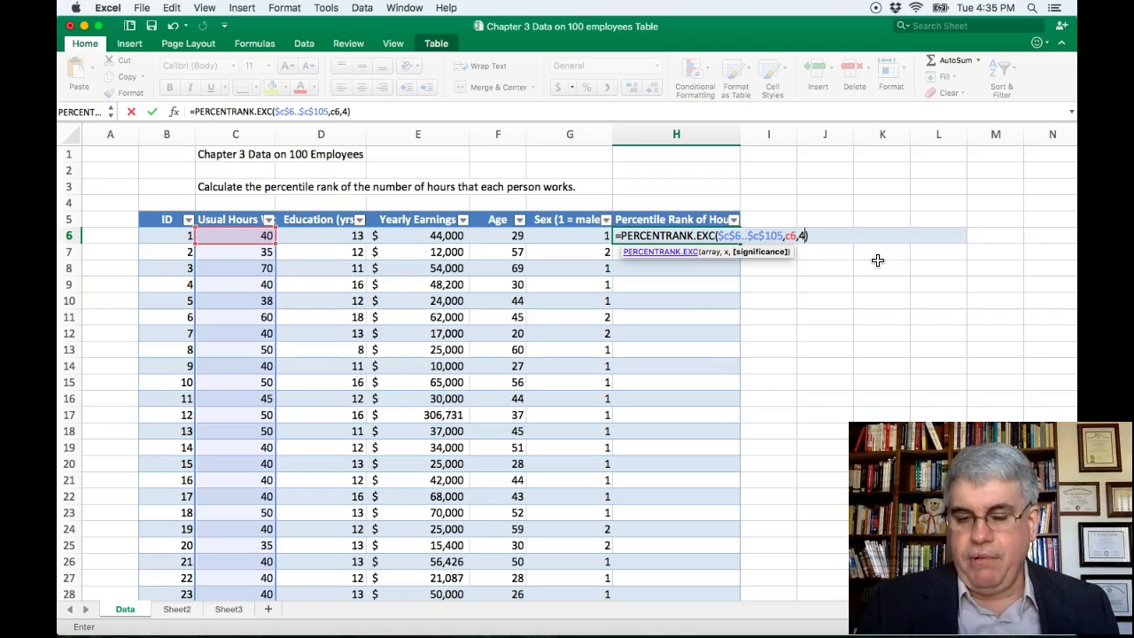
pyautogui.press('Return')
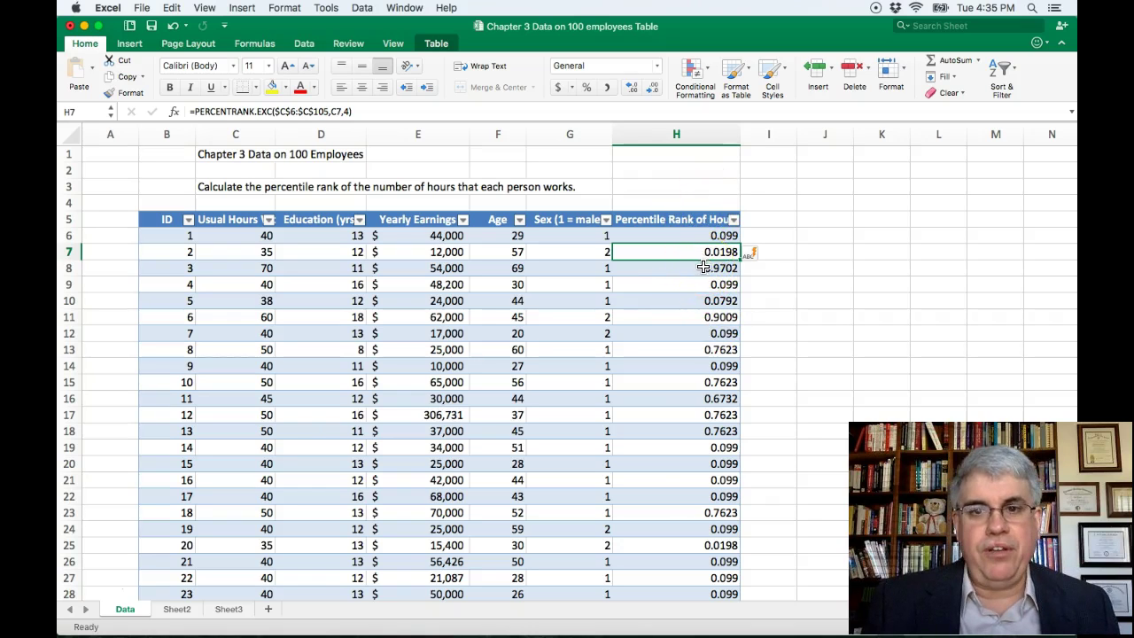
# - Format the whole percentile rank column H as Percentage
pyautogui.click(680, 134)
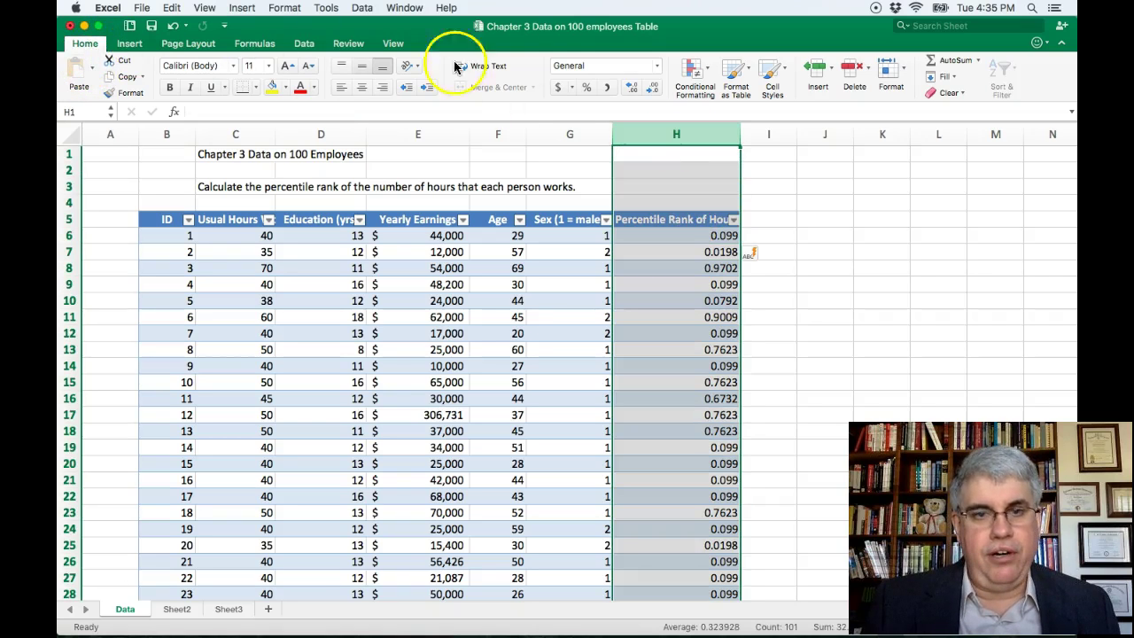
pyautogui.click(657, 69)
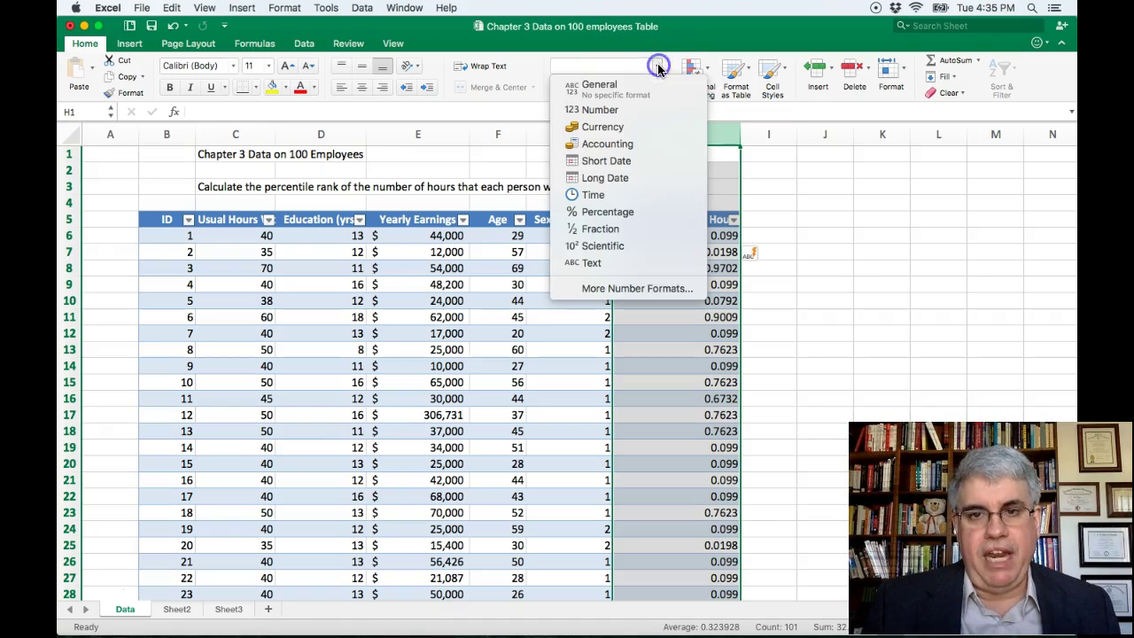
pyautogui.click(626, 213)
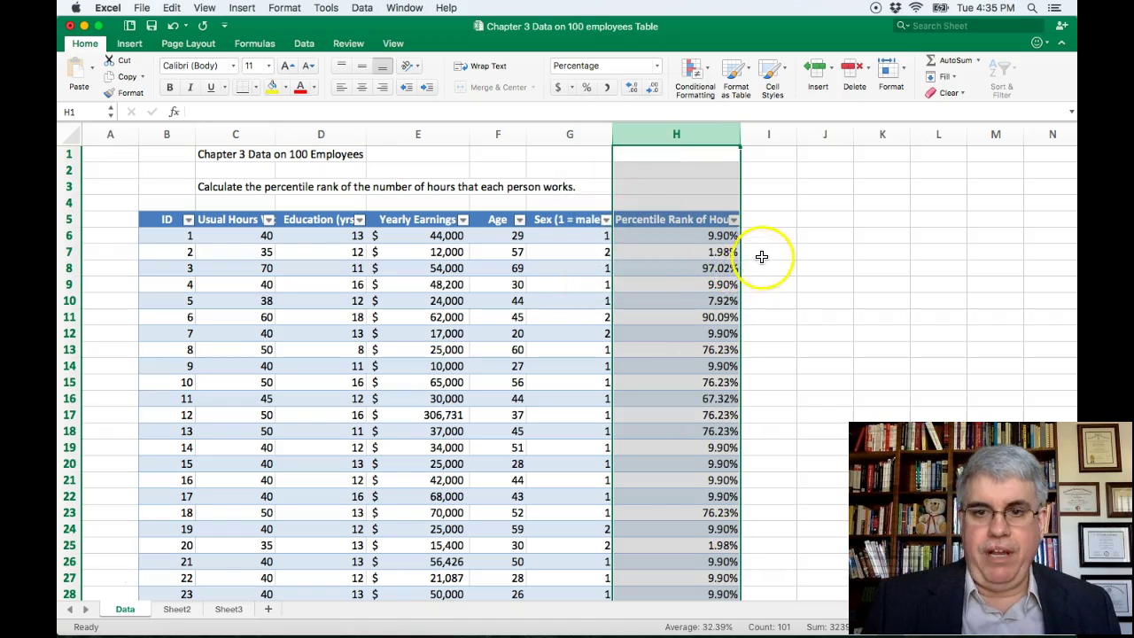
pyautogui.click(658, 232)
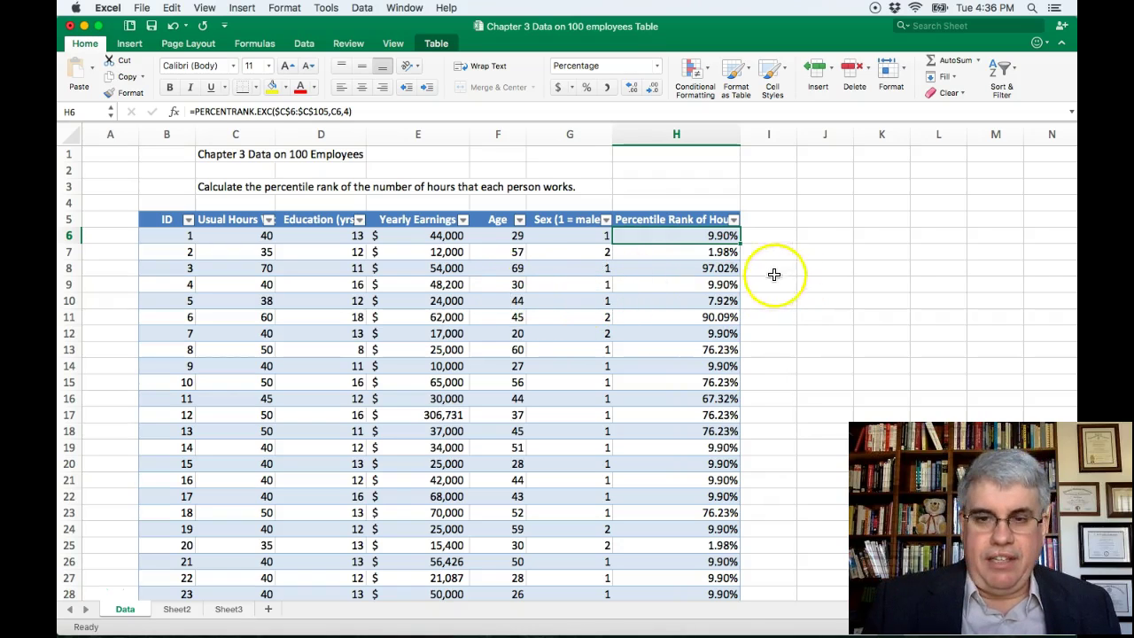
# - Sort the table by Usual Hours Worked in descending order and close the sort and filter window
pyautogui.click(269, 220)
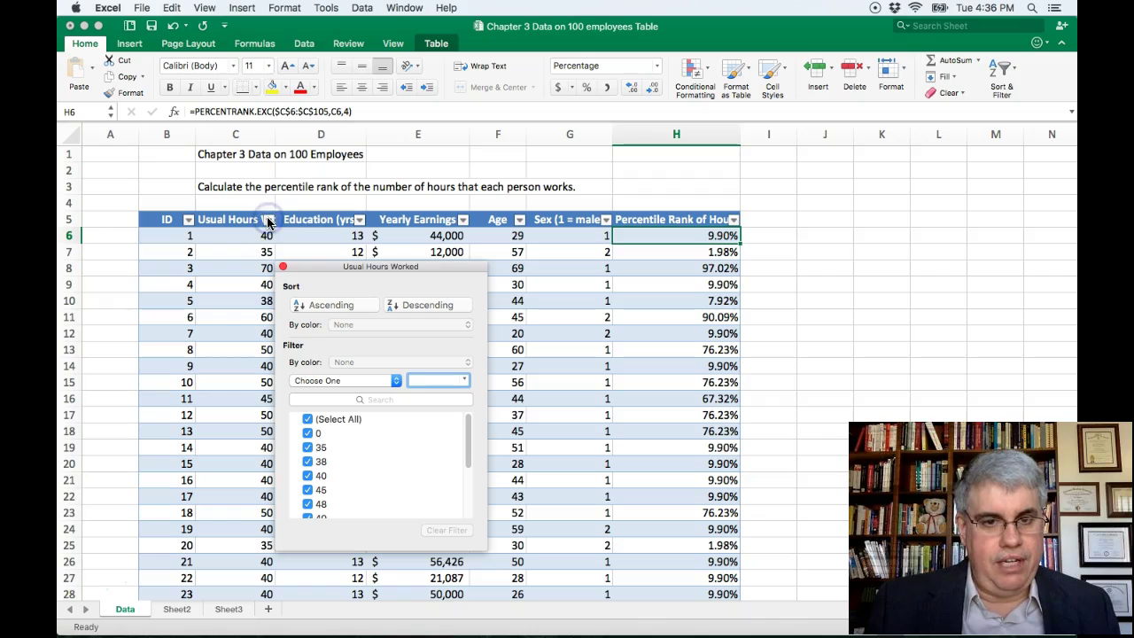
pyautogui.click(412, 308)
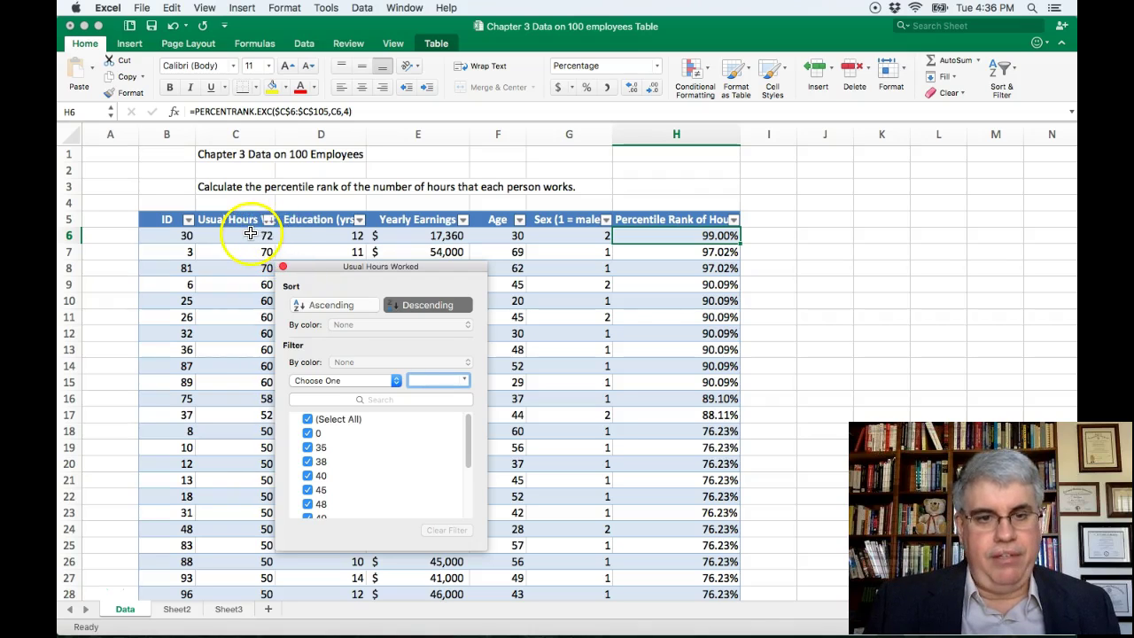
pyautogui.moveTo(431, 266); pyautogui.dragTo(482, 270)
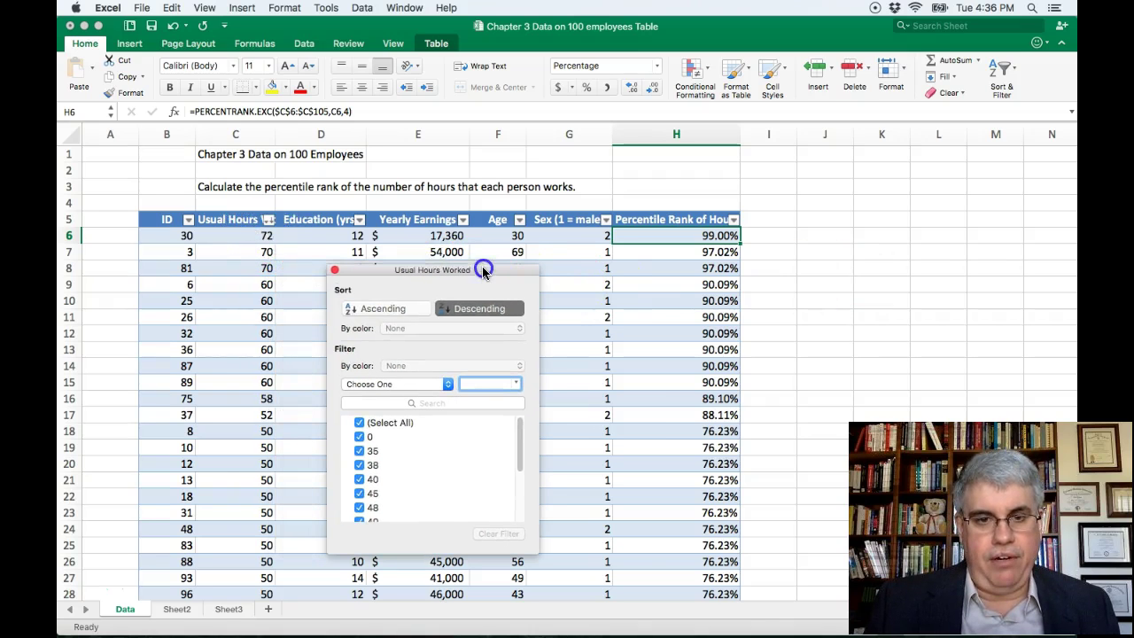
pyautogui.click(334, 268)
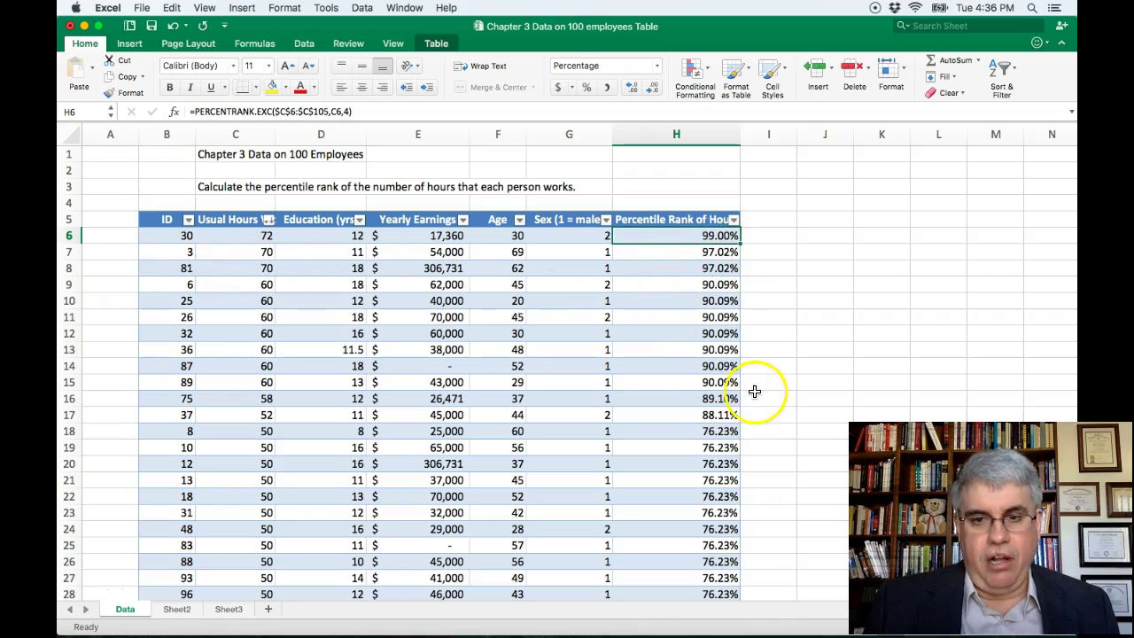
pyautogui.click(796, 391)
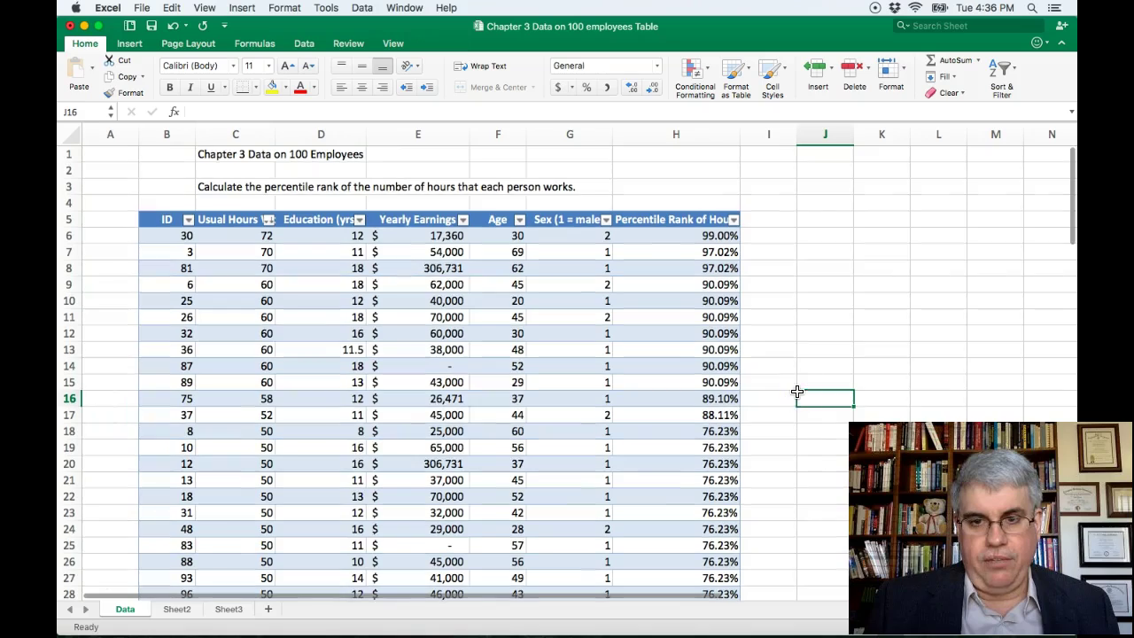
pyautogui.scroll(-10, 796, 391)
pyautogui.scroll(10, 794, 383)
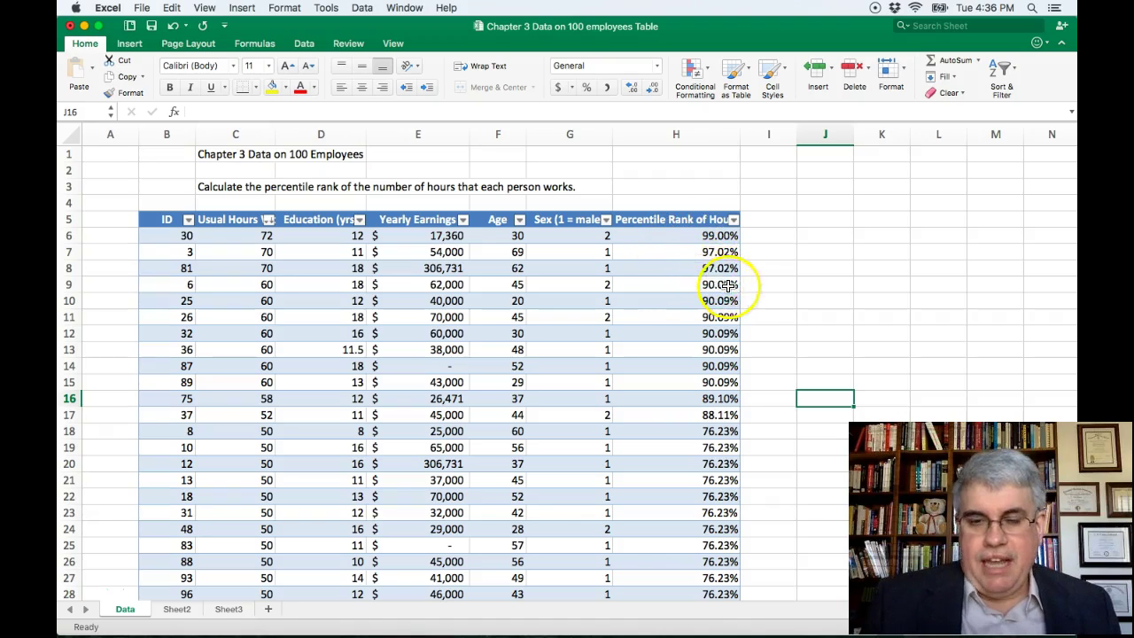
# - Reduce the percentages in column H to zero decimal places
pyautogui.click(676, 136)
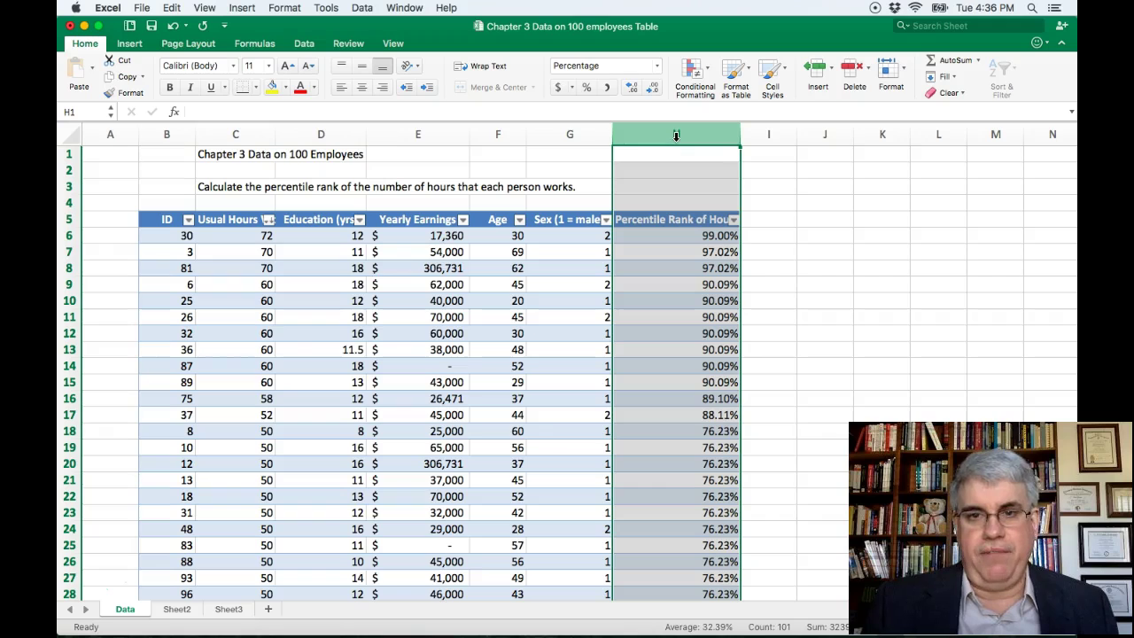
pyautogui.click(653, 89)
pyautogui.click(653, 89)
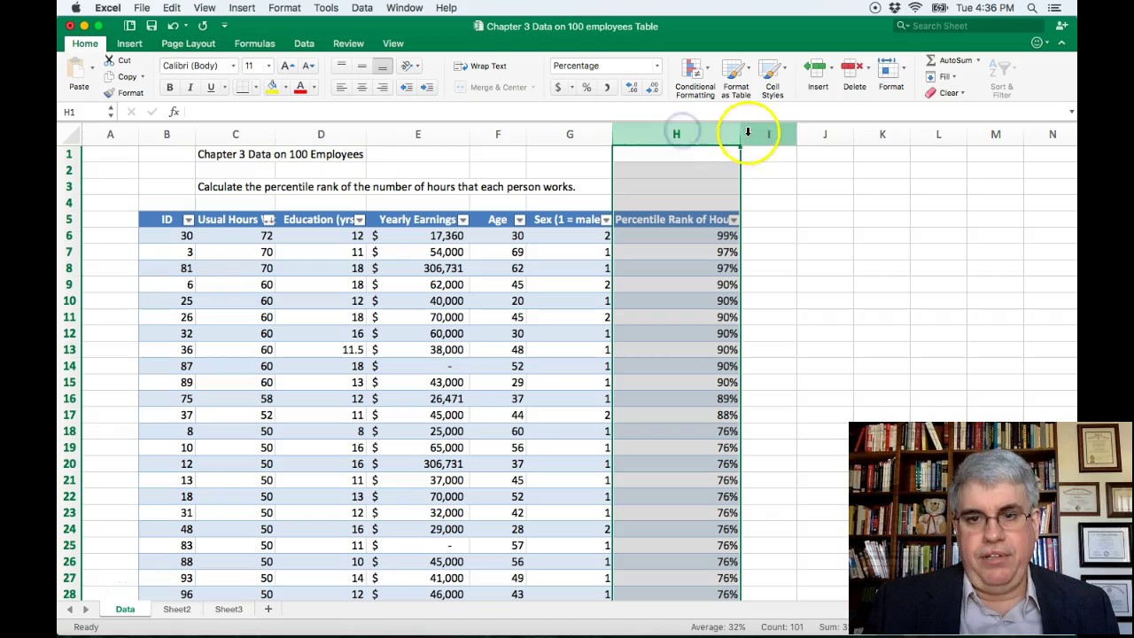
pyautogui.click(760, 232)
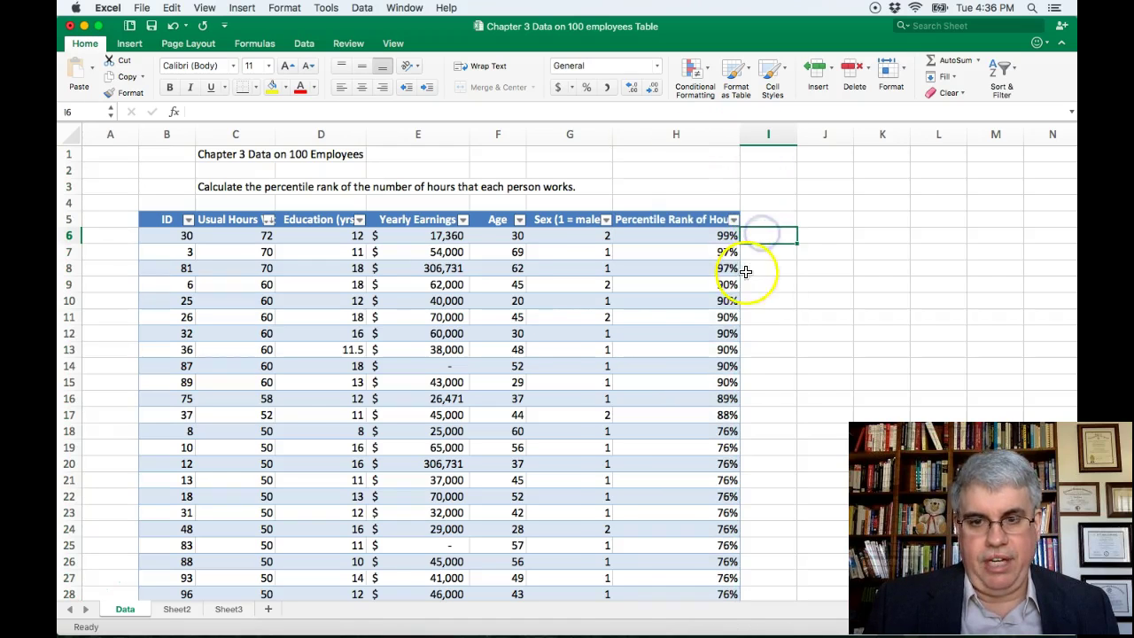